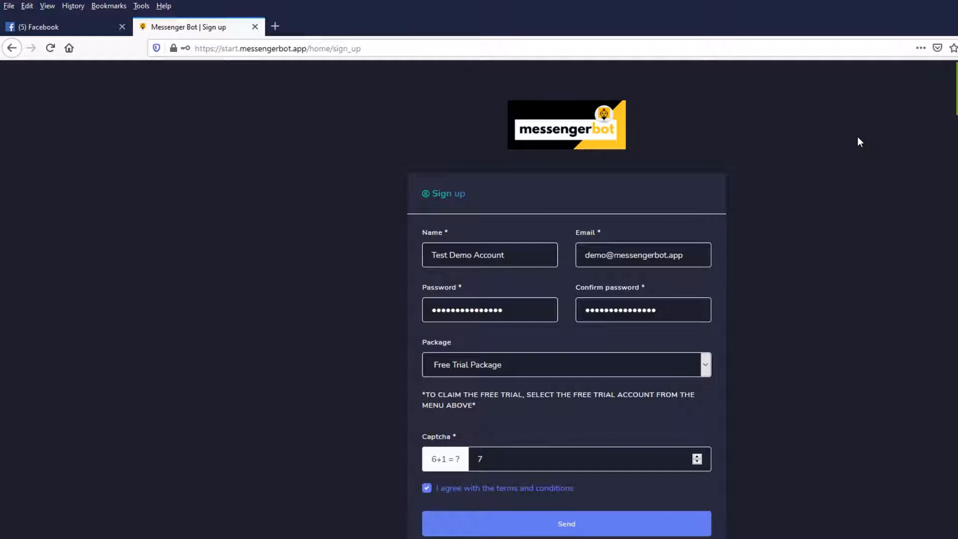
Submit the sign-up form with the Free Trial Package and log in to the new account.
{"action": "left_click", "coordinate": [678, 519]}
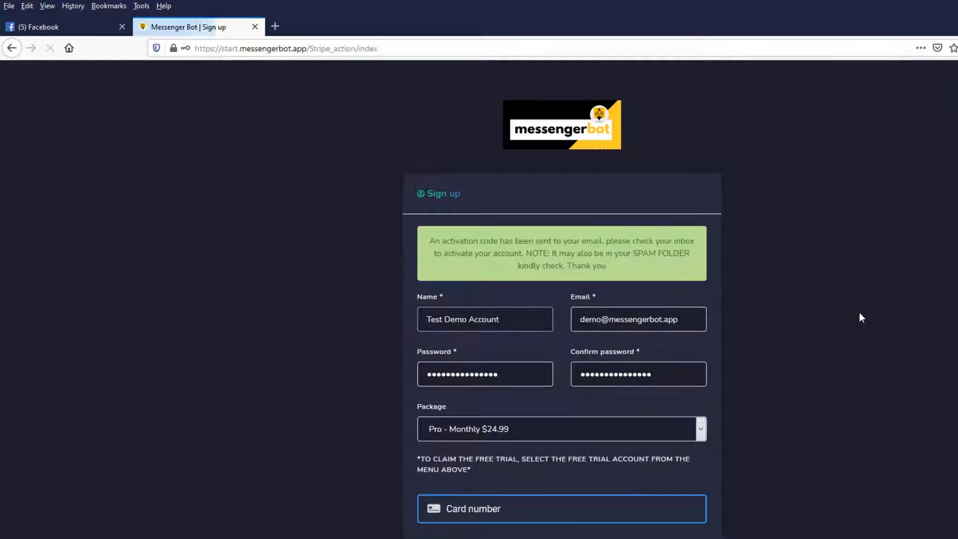
{"action": "scroll", "coordinate": [859, 317], "scroll_direction": "down", "scroll_amount": 2}
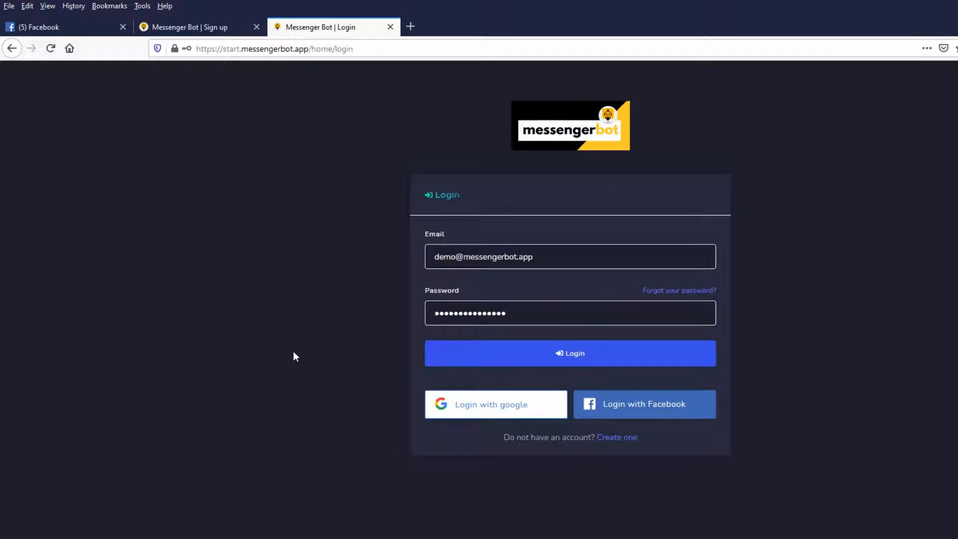
{"action": "left_click", "coordinate": [459, 361]}
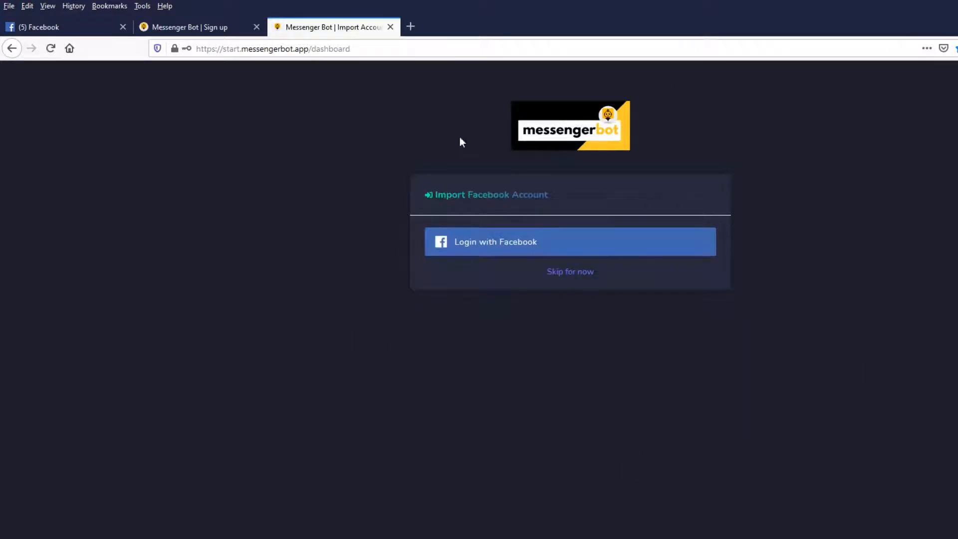
Import the Facebook account by continuing with its profile, keeping the default account and page choices, and granting Messenger Bot the listed permissions.
{"action": "left_click", "coordinate": [519, 246]}
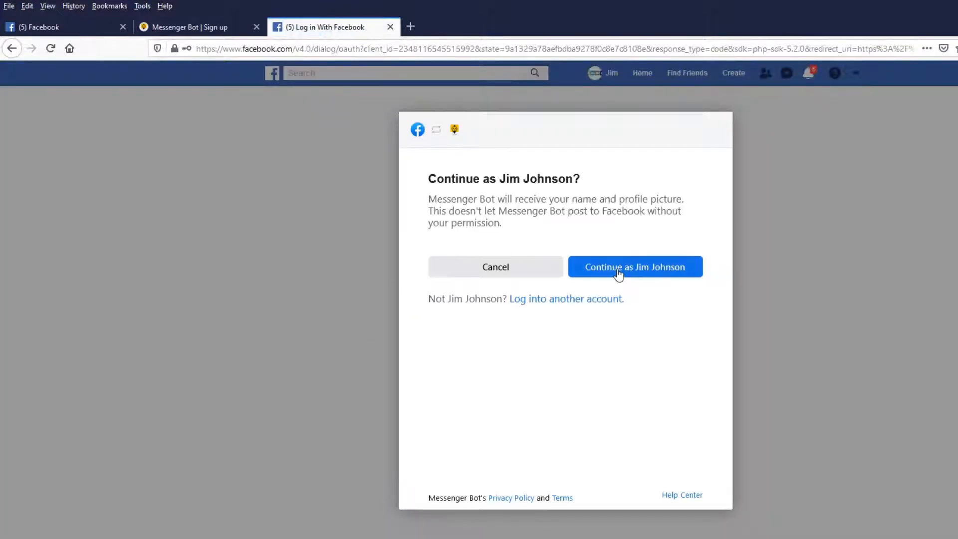
{"action": "left_click", "coordinate": [619, 272]}
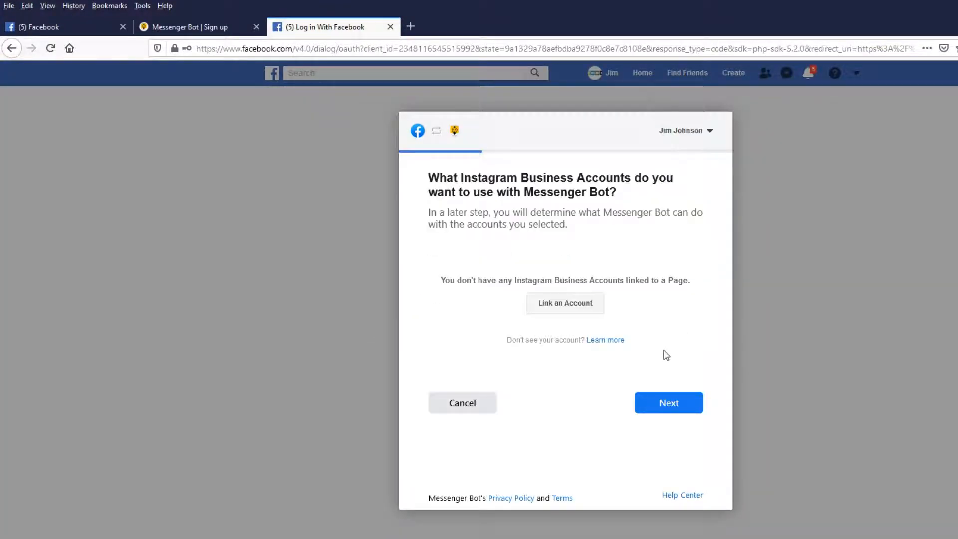
{"action": "left_click", "coordinate": [668, 402]}
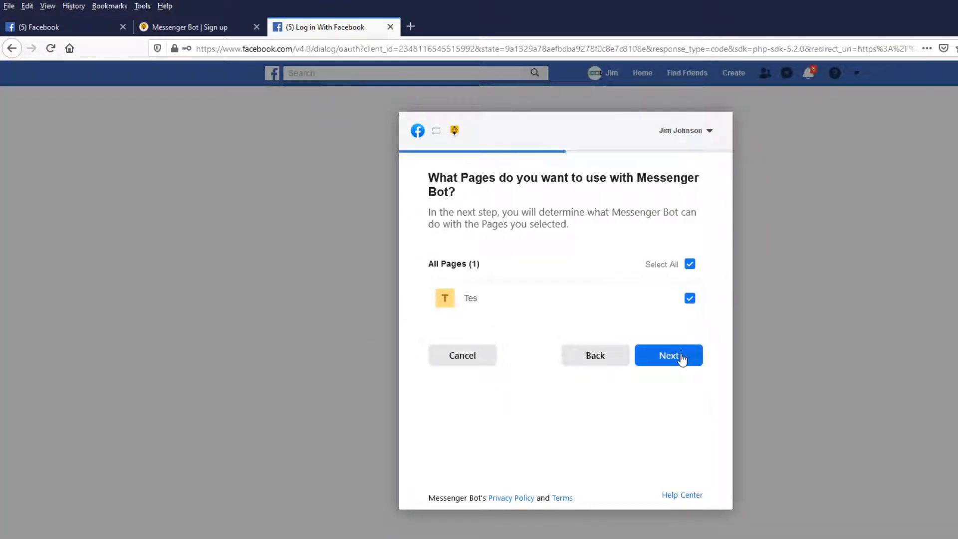
{"action": "left_click", "coordinate": [681, 359]}
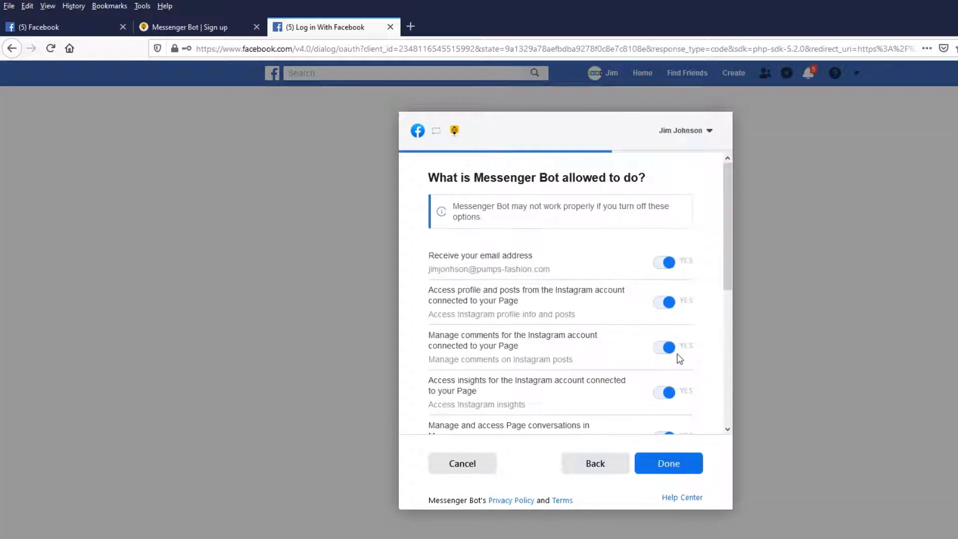
{"action": "left_click", "coordinate": [678, 466]}
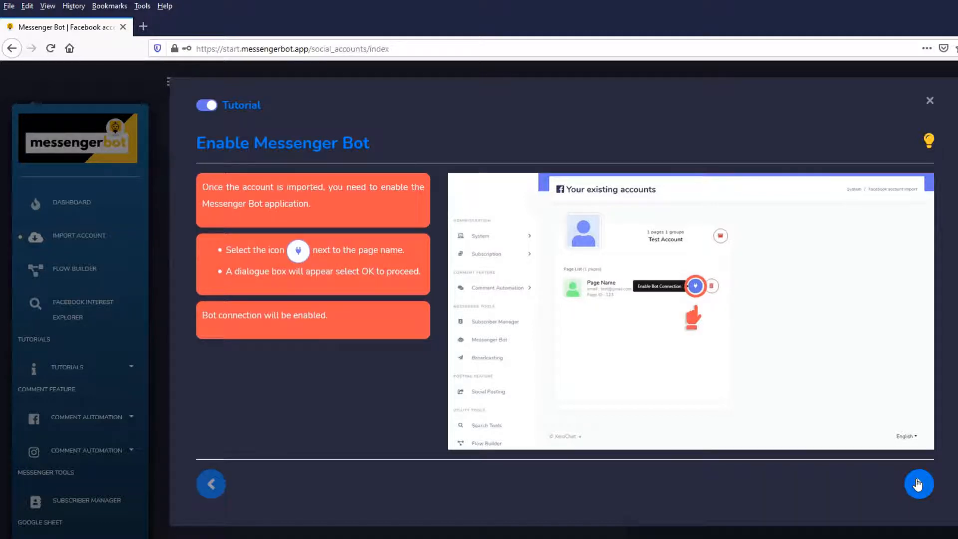
Look through the tutorial pages on enabling, disabling and deleting a Facebook page connection, and close the tutorial.
{"action": "left_click", "coordinate": [917, 484]}
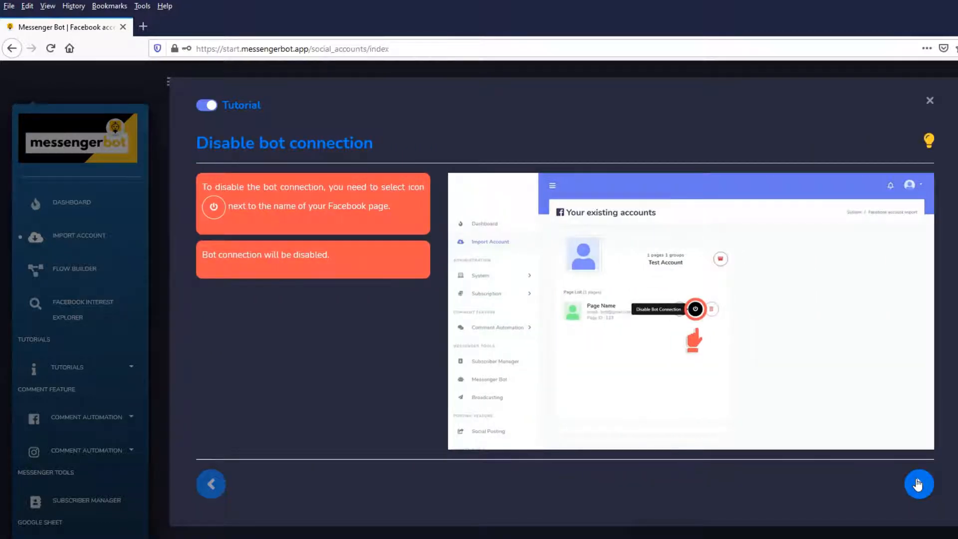
{"action": "left_click", "coordinate": [917, 484]}
{"action": "left_click", "coordinate": [918, 484]}
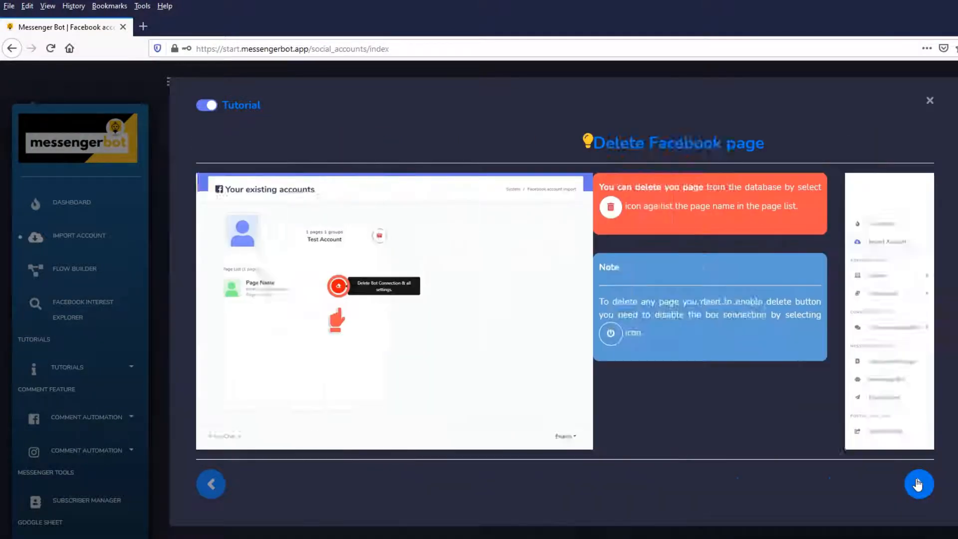
{"action": "left_click", "coordinate": [931, 101]}
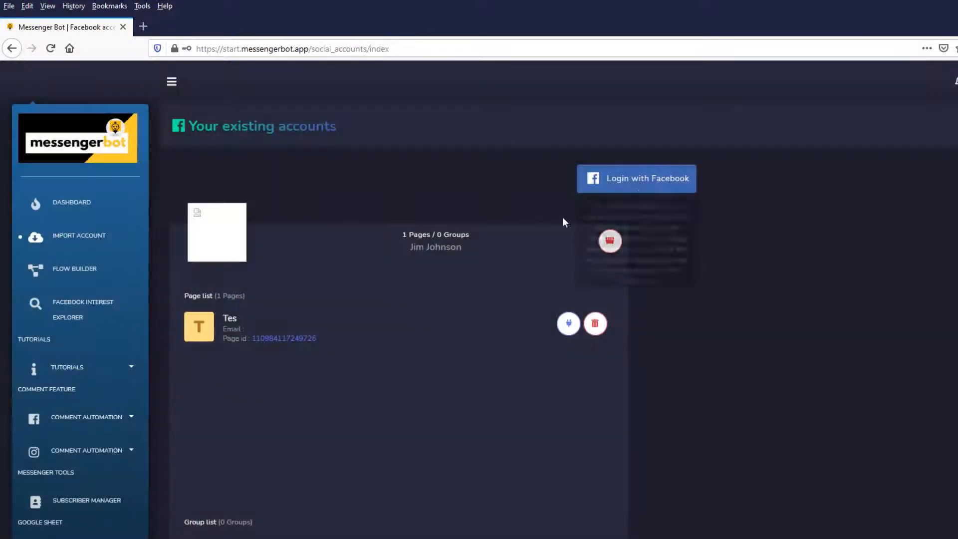
Enable the bot connection for the imported Facebook page Tes and confirm it.
{"action": "left_click", "coordinate": [567, 323]}
{"action": "left_click", "coordinate": [604, 417]}
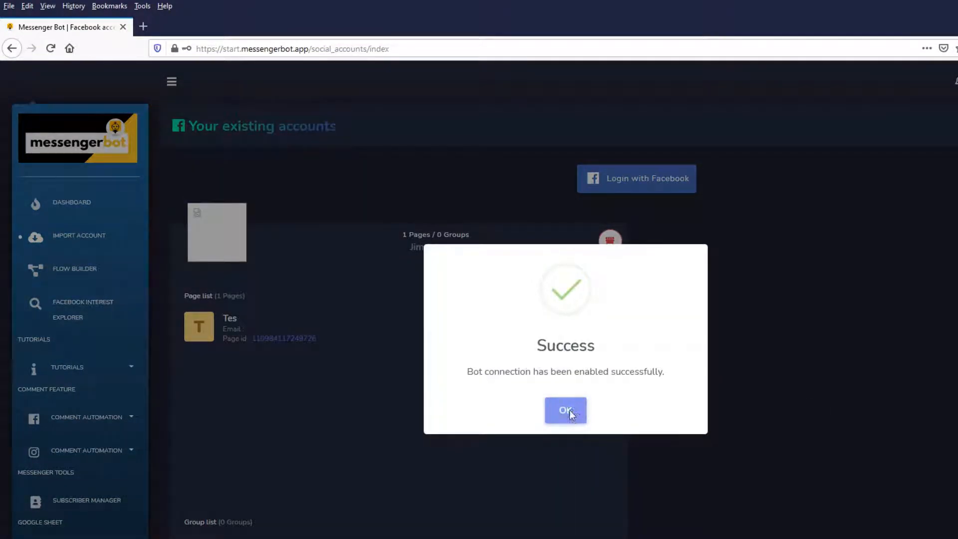
{"action": "left_click", "coordinate": [569, 409]}
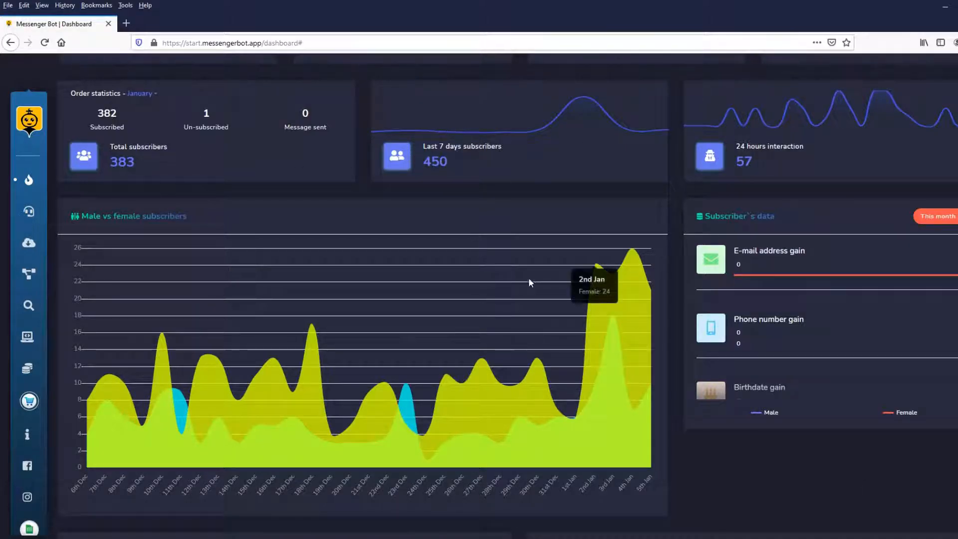
Review the dashboard's male and female subscriber chart, subscriber data, latest subscribers and subscriber sources.
{"action": "scroll", "coordinate": [810, 292], "scroll_direction": "down", "scroll_amount": 2}
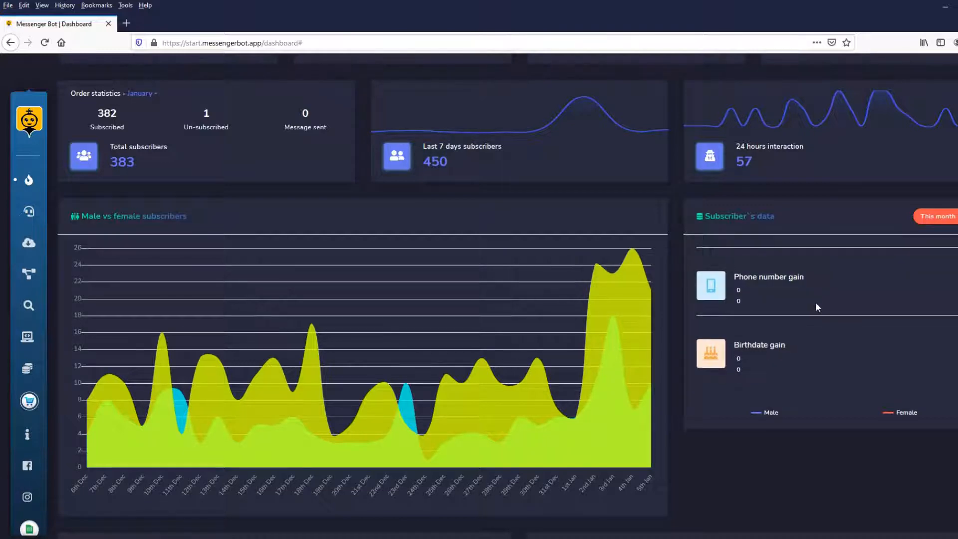
{"action": "scroll", "coordinate": [816, 306], "scroll_direction": "down", "scroll_amount": 5}
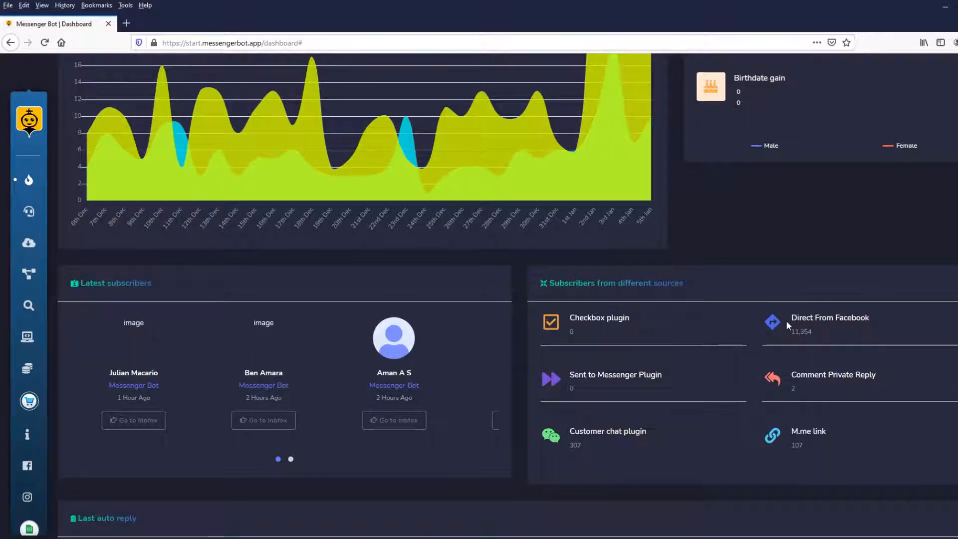
{"action": "scroll", "coordinate": [787, 321], "scroll_direction": "down", "scroll_amount": 3}
{"action": "scroll", "coordinate": [798, 310], "scroll_direction": "down", "scroll_amount": 4}
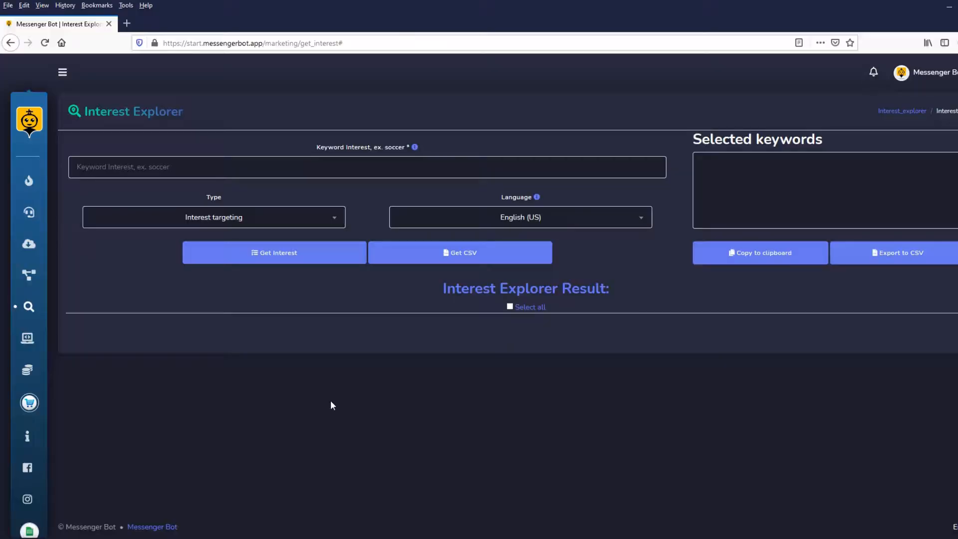
Search the Interest Explorer for the keyword "soccer" with interest targeting in English (US) and download the results as CSV.
{"action": "left_click", "coordinate": [166, 170]}
{"action": "type", "text": "soccer"}
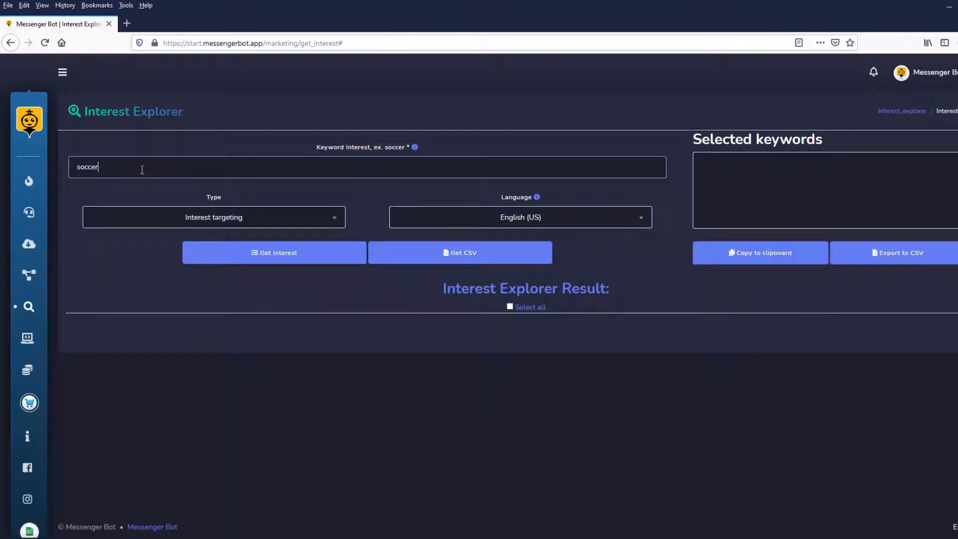
{"action": "left_click", "coordinate": [258, 255]}
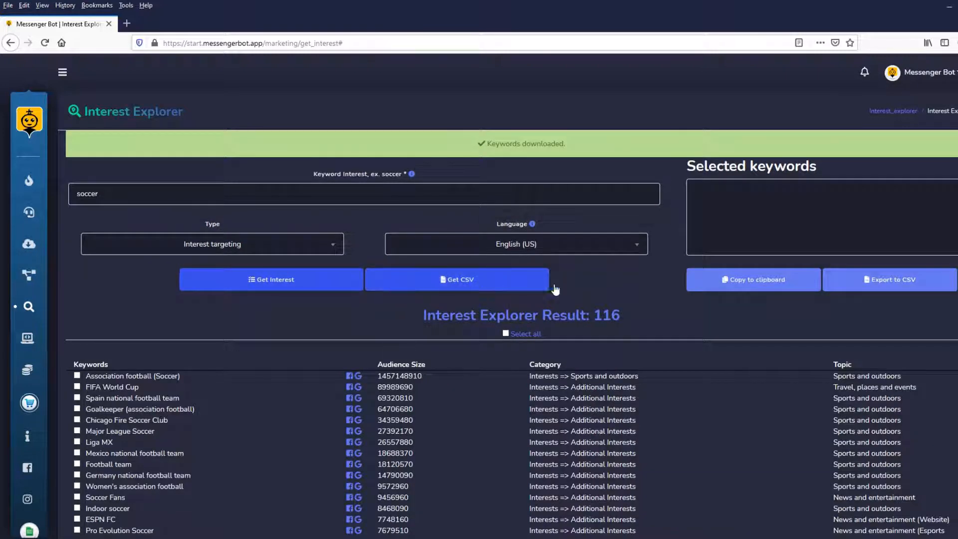
{"action": "left_click", "coordinate": [465, 289]}
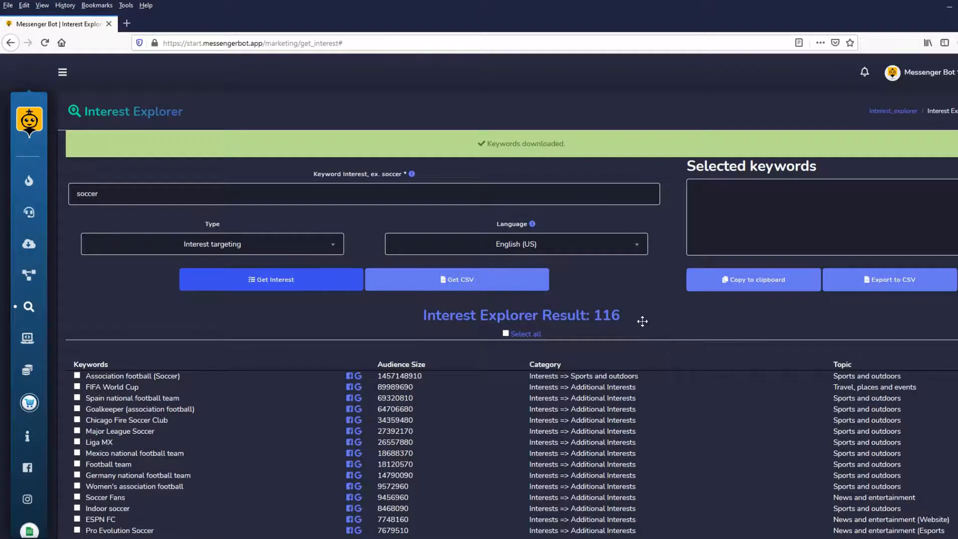
Select all keywords in the Interest Explorer results.
{"action": "scroll", "coordinate": [634, 309], "scroll_direction": "down", "scroll_amount": 2}
{"action": "scroll", "coordinate": [617, 270], "scroll_direction": "down", "scroll_amount": 1}
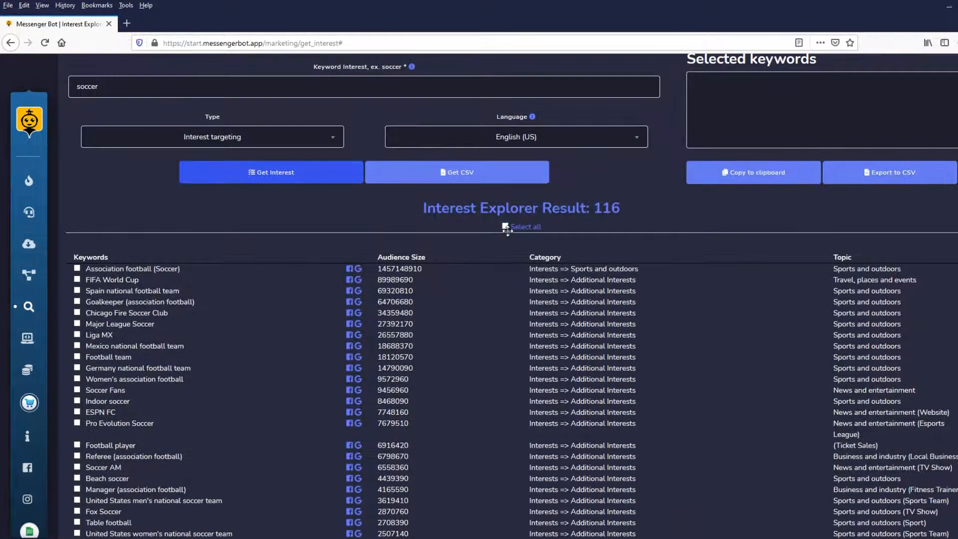
{"action": "left_click", "coordinate": [504, 226]}
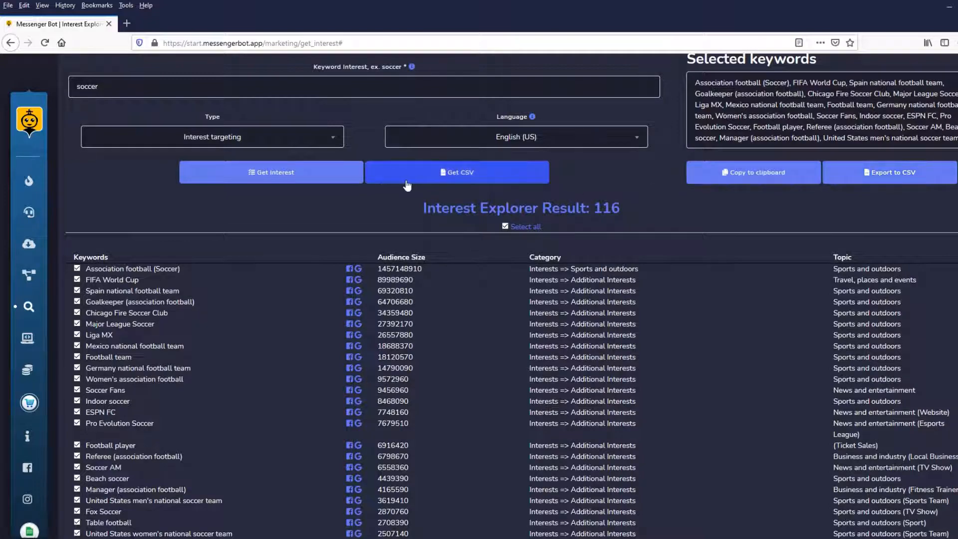
Examine the full list of soccer keywords with their audience sizes, categories and topics.
{"action": "scroll", "coordinate": [408, 200], "scroll_direction": "down", "scroll_amount": 6}
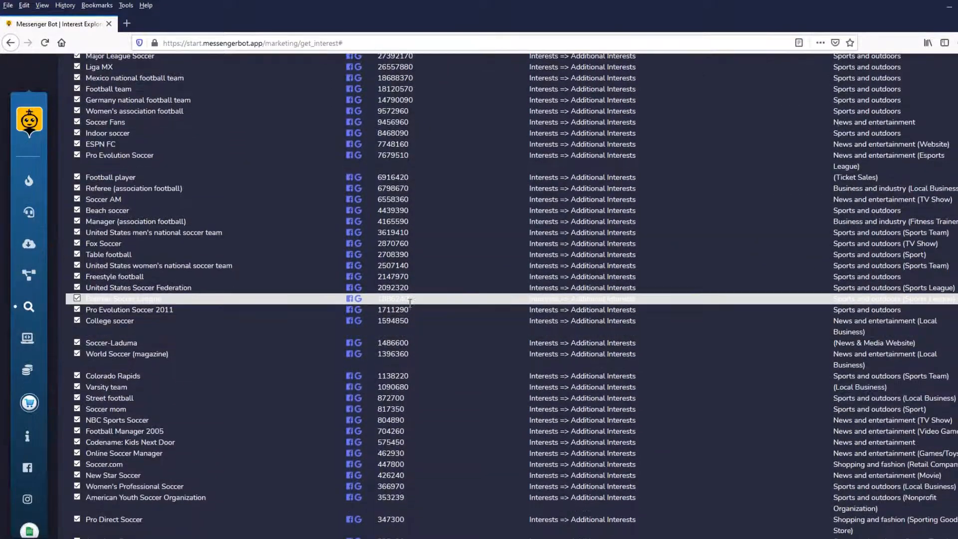
{"action": "scroll", "coordinate": [407, 399], "scroll_direction": "down", "scroll_amount": 5}
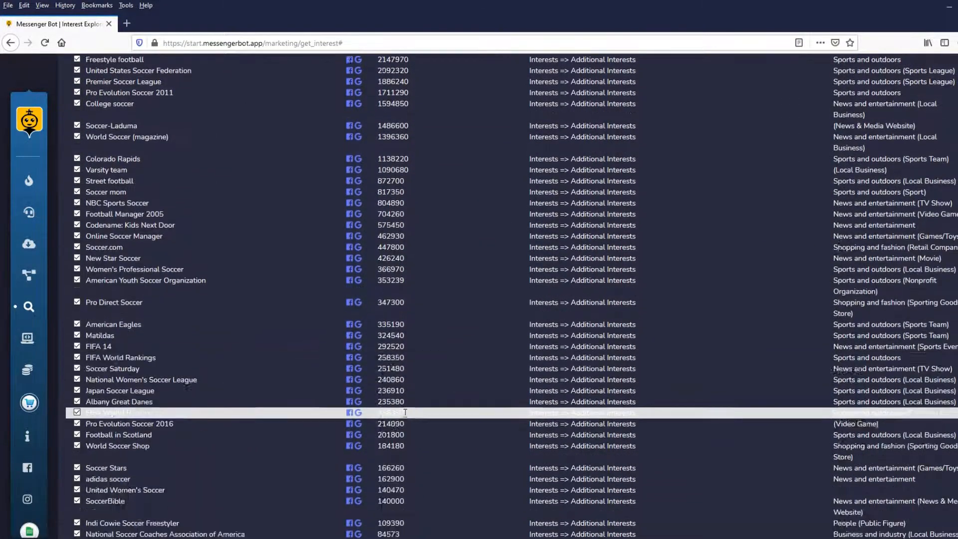
{"action": "scroll", "coordinate": [405, 412], "scroll_direction": "down", "scroll_amount": 6}
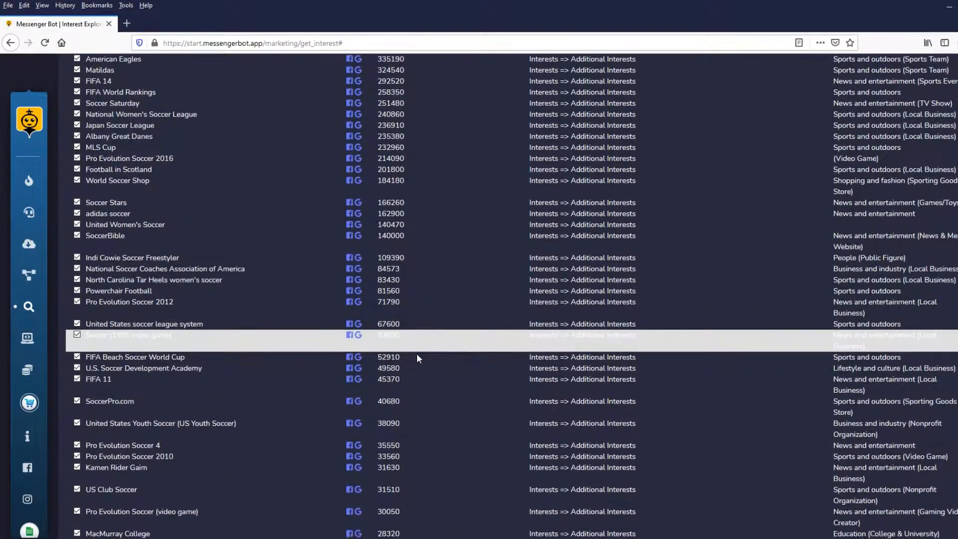
{"action": "scroll", "coordinate": [417, 359], "scroll_direction": "down", "scroll_amount": 7}
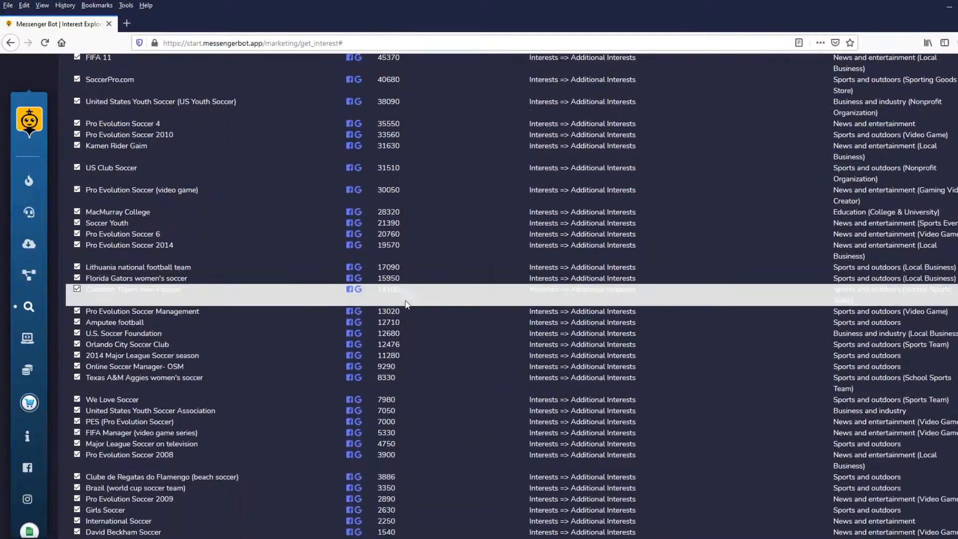
{"action": "scroll", "coordinate": [407, 349], "scroll_direction": "down", "scroll_amount": 6}
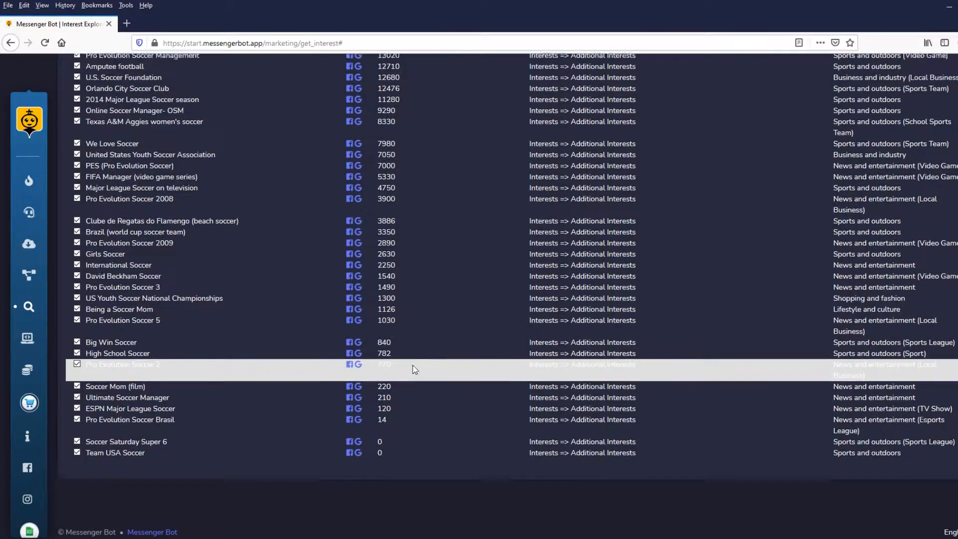
{"action": "scroll", "coordinate": [412, 369], "scroll_direction": "up", "scroll_amount": 10}
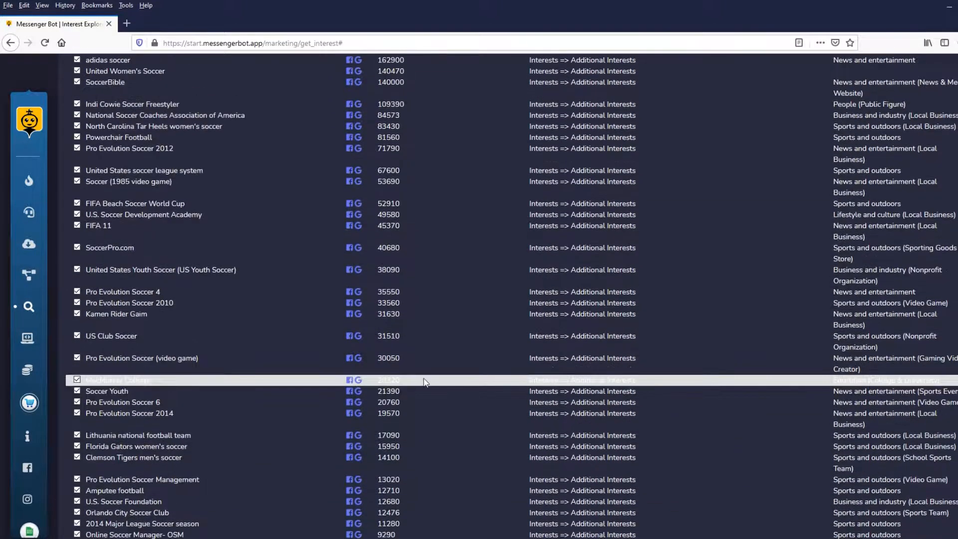
{"action": "scroll", "coordinate": [424, 381], "scroll_direction": "up", "scroll_amount": 20}
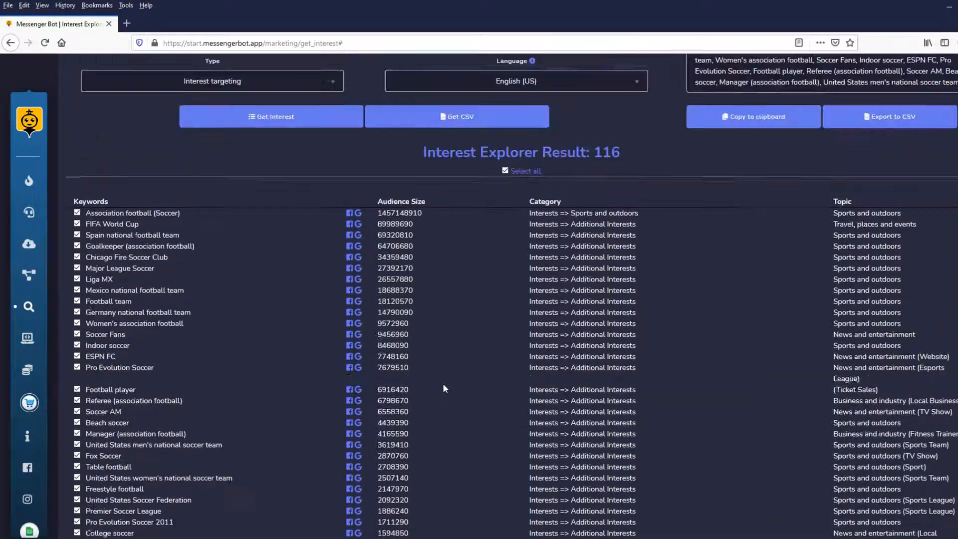
{"action": "scroll", "coordinate": [443, 384], "scroll_direction": "up", "scroll_amount": 4}
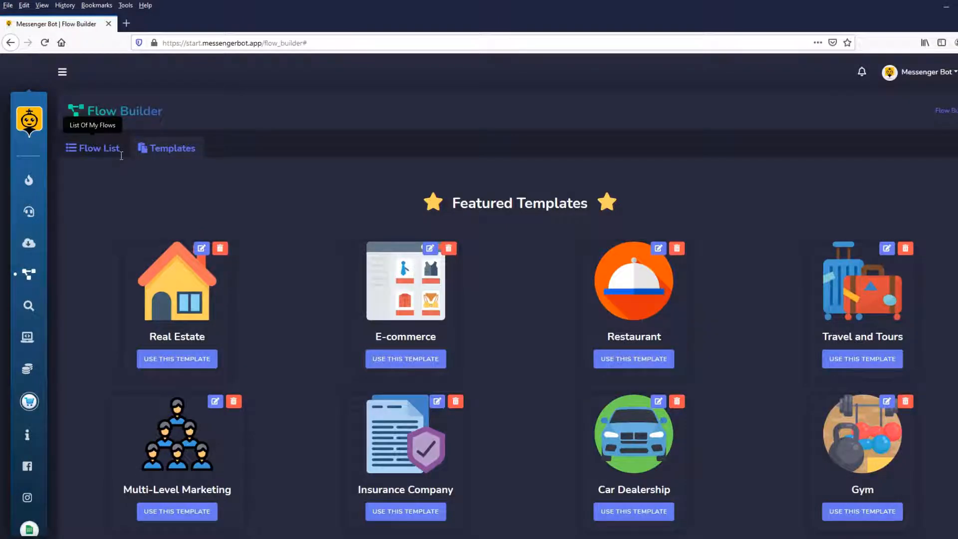
Create a new flow named "My Test Store" for the TravelCav page in the Flow Builder.
{"action": "left_click", "coordinate": [119, 149]}
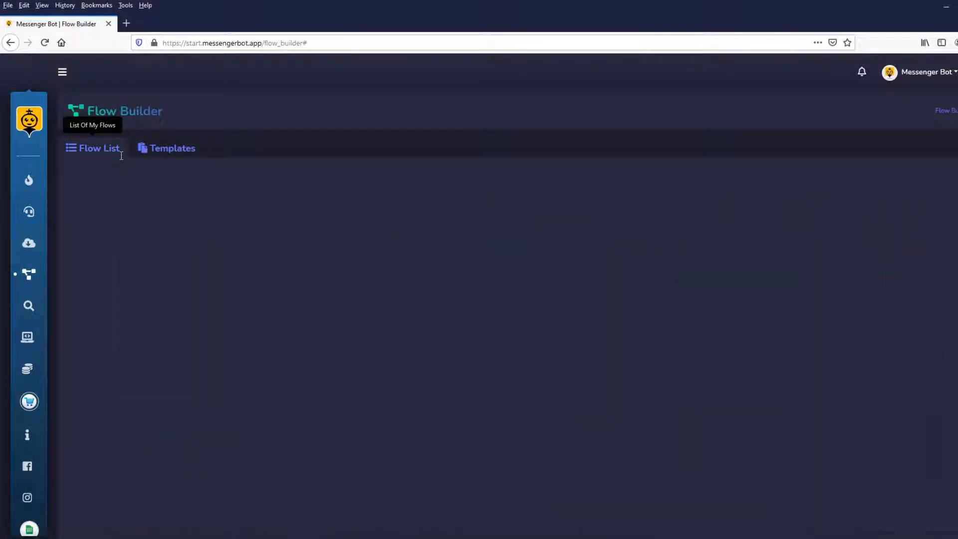
{"action": "left_click", "coordinate": [105, 176]}
{"action": "left_click", "coordinate": [439, 282]}
{"action": "type", "text": "My "}
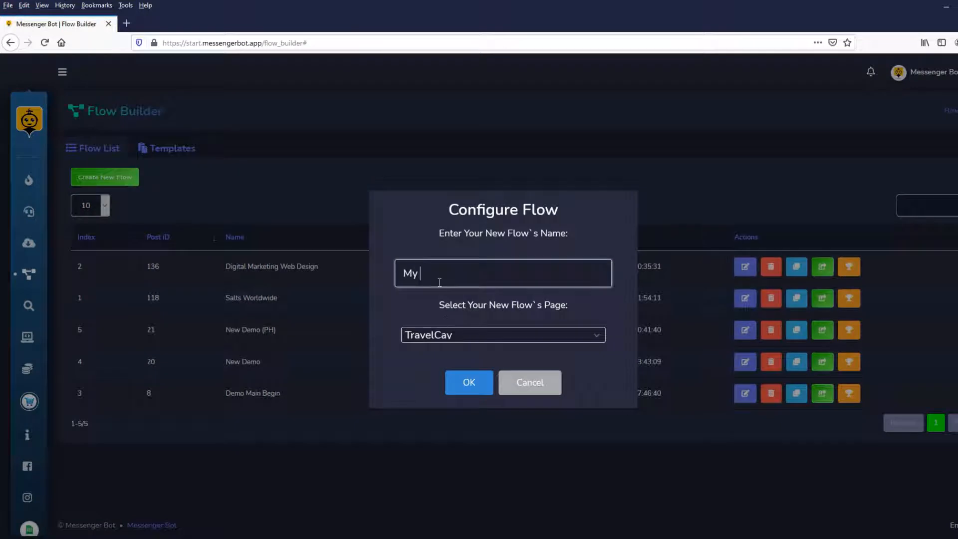
{"action": "type", "text": "Test Store"}
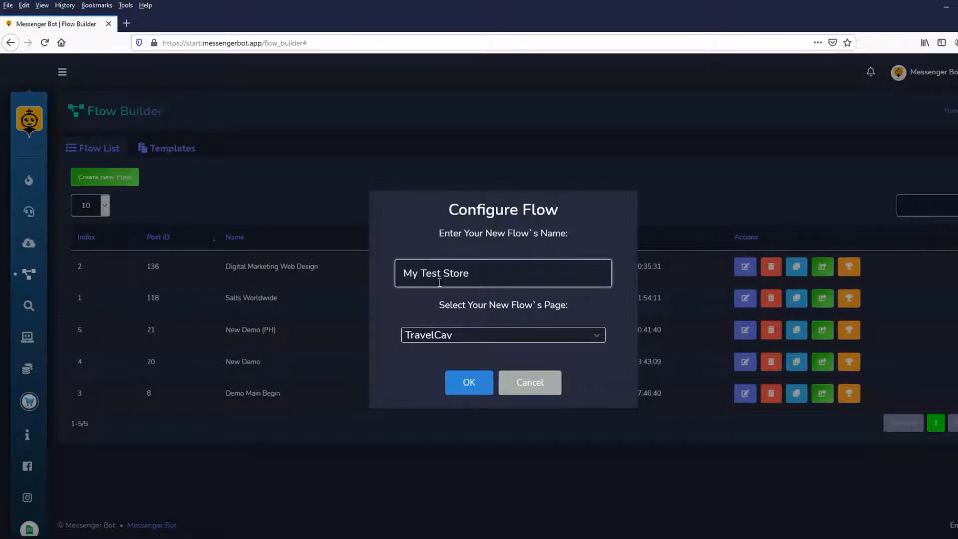
{"action": "left_click", "coordinate": [469, 382]}
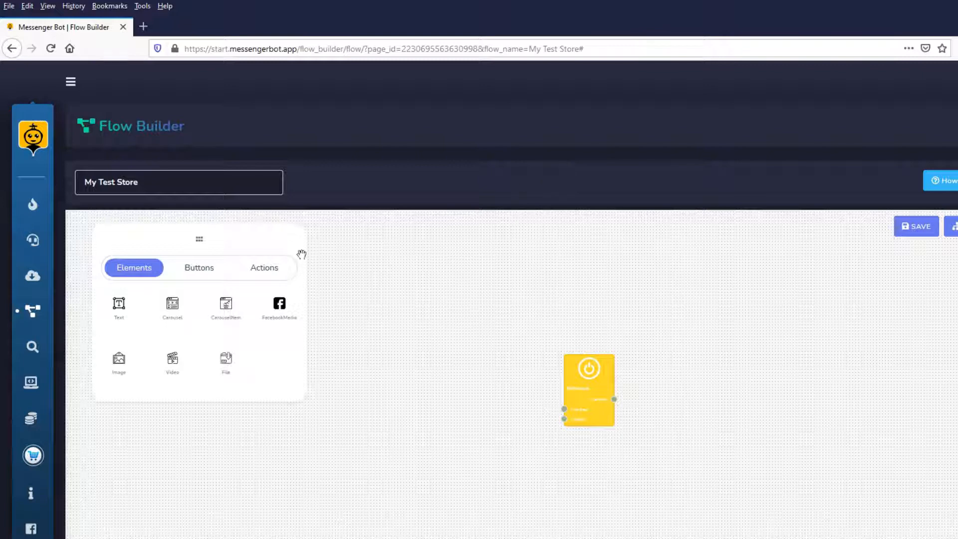
Add a Triggers action to the canvas beside the yellow start block and connect its output to the block's trigger input.
{"action": "left_click", "coordinate": [279, 277]}
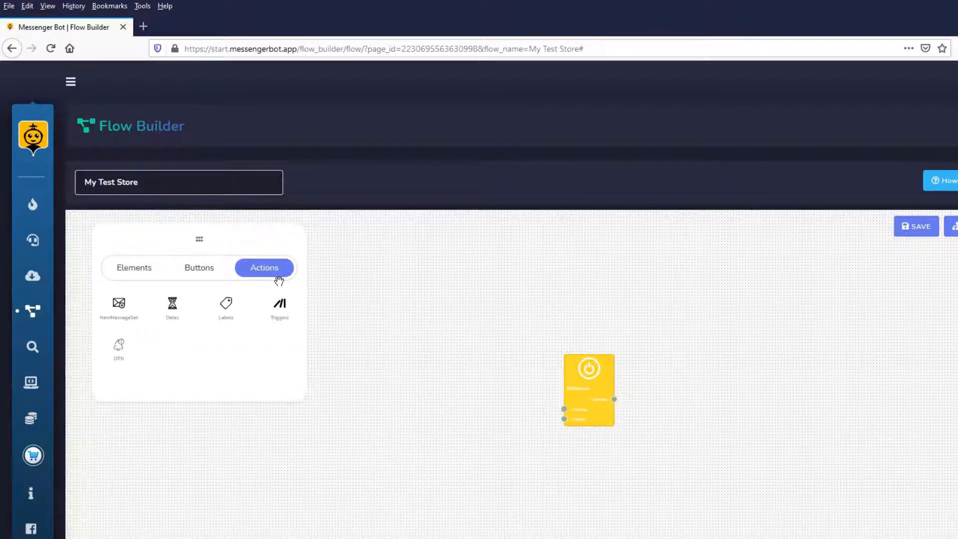
{"action": "left_click_drag", "start_coordinate": [285, 306], "coordinate": [411, 383]}
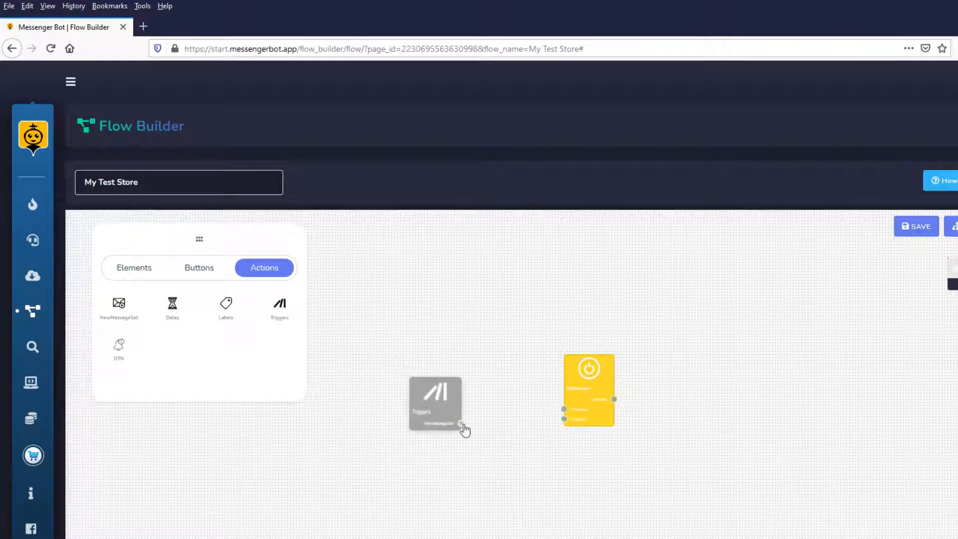
{"action": "left_click_drag", "start_coordinate": [460, 423], "coordinate": [564, 420]}
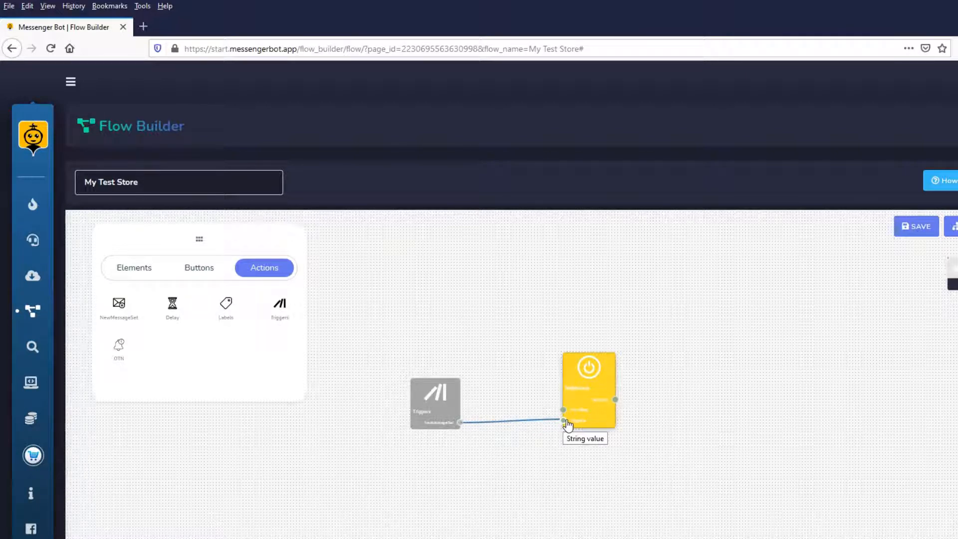
Set the Triggers block's trigger type to Get Started.
{"action": "double_click", "coordinate": [429, 397]}
{"action": "left_click", "coordinate": [499, 354]}
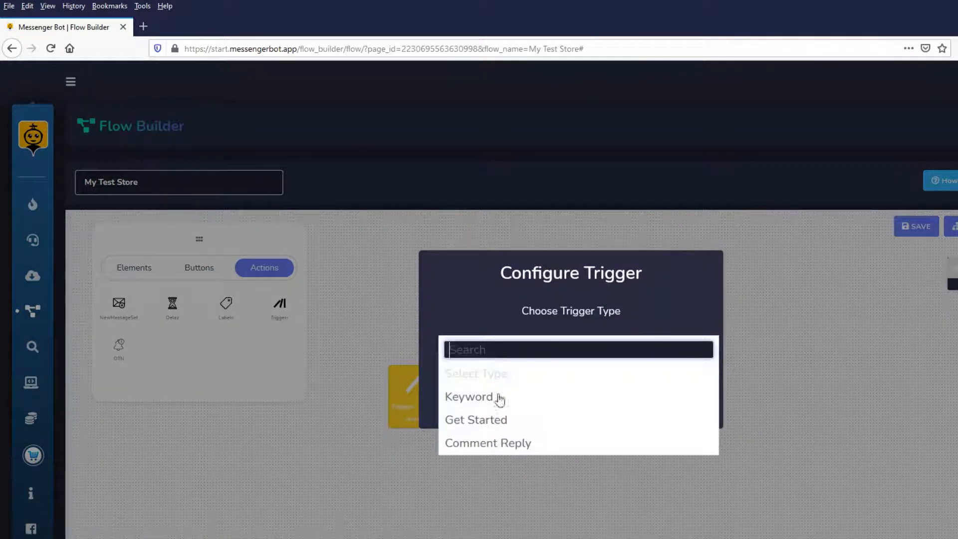
{"action": "left_click", "coordinate": [488, 420]}
{"action": "left_click", "coordinate": [530, 401]}
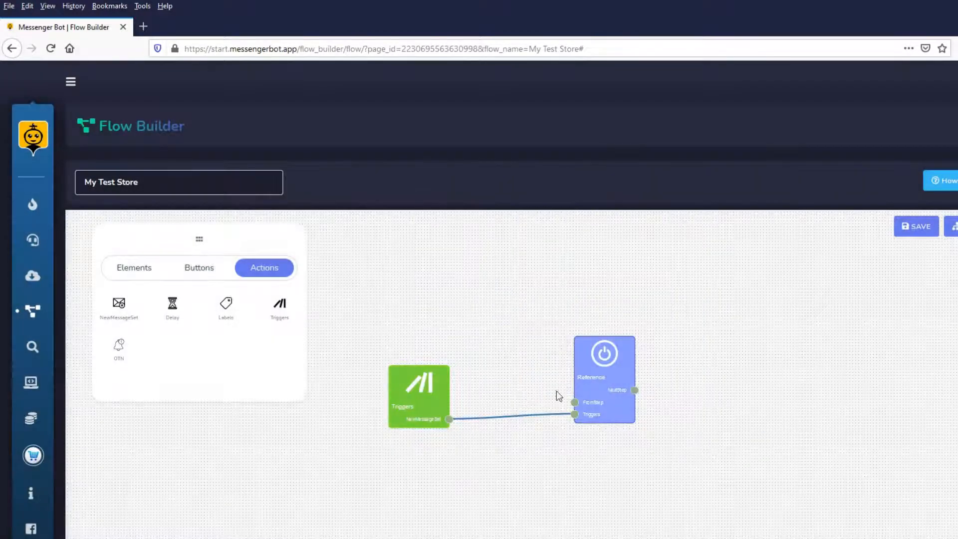
Name the start block's message set "get_start_entry".
{"action": "double_click", "coordinate": [577, 352]}
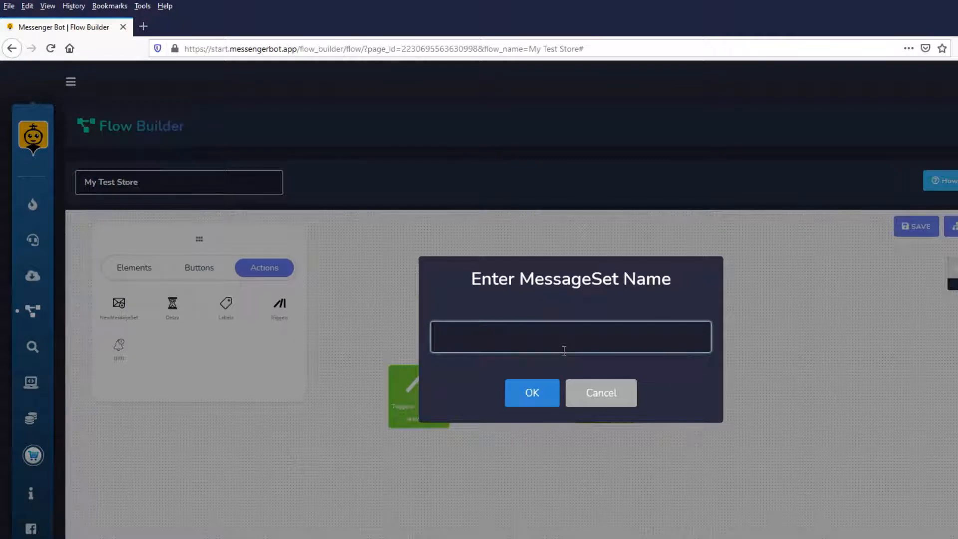
{"action": "type", "text": "get_sta"}
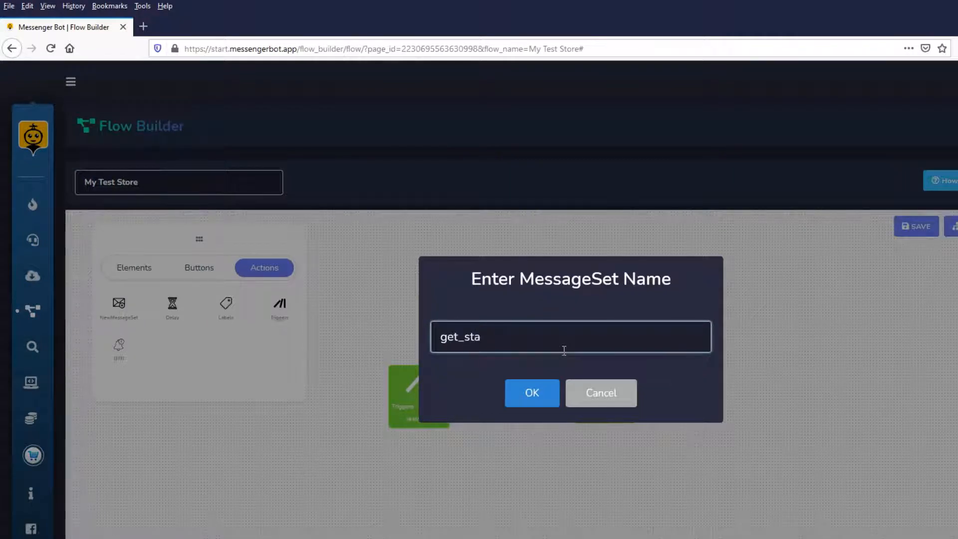
{"action": "type", "text": "rt_entry"}
{"action": "left_click", "coordinate": [525, 391]}
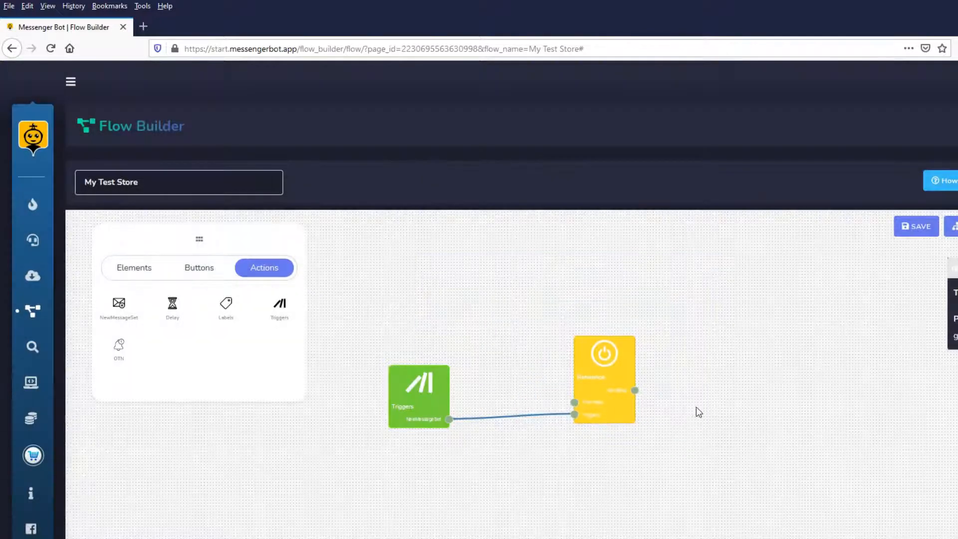
Add a Text element beyond the start block and connect it to that block's next-step output.
{"action": "left_click", "coordinate": [133, 268]}
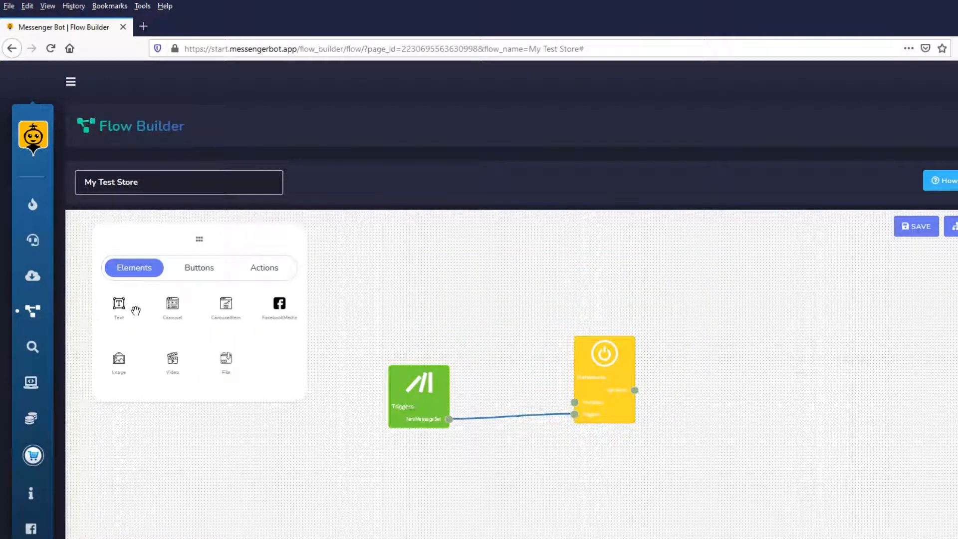
{"action": "left_click_drag", "start_coordinate": [131, 317], "coordinate": [760, 361]}
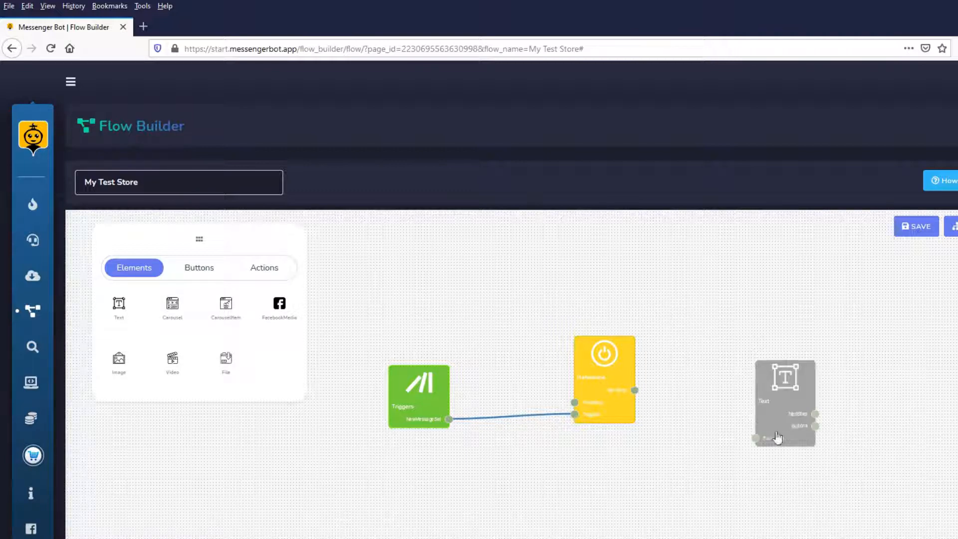
{"action": "left_click_drag", "start_coordinate": [755, 440], "coordinate": [634, 390]}
Write the text block's greeting with "Hello", the #LEAD_USER_FIRST_NAME# placeholder and a sentence beginning with "Welcome to".
{"action": "left_click", "coordinate": [778, 399]}
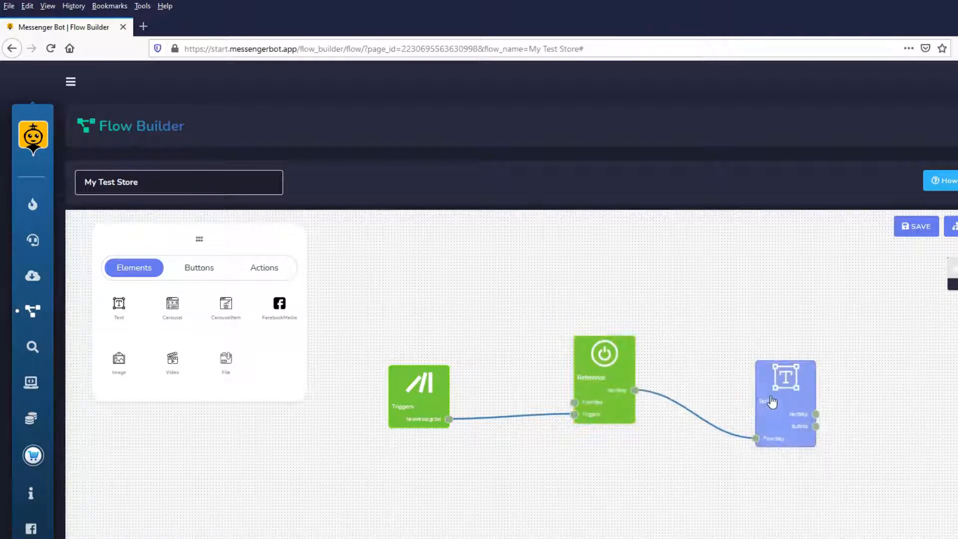
{"action": "double_click", "coordinate": [778, 399]}
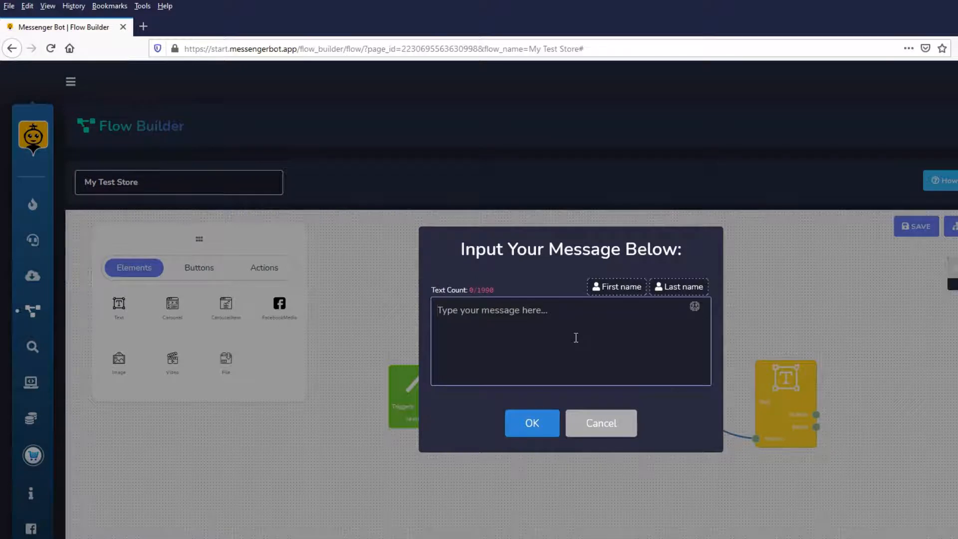
{"action": "type", "text": "Hi"}
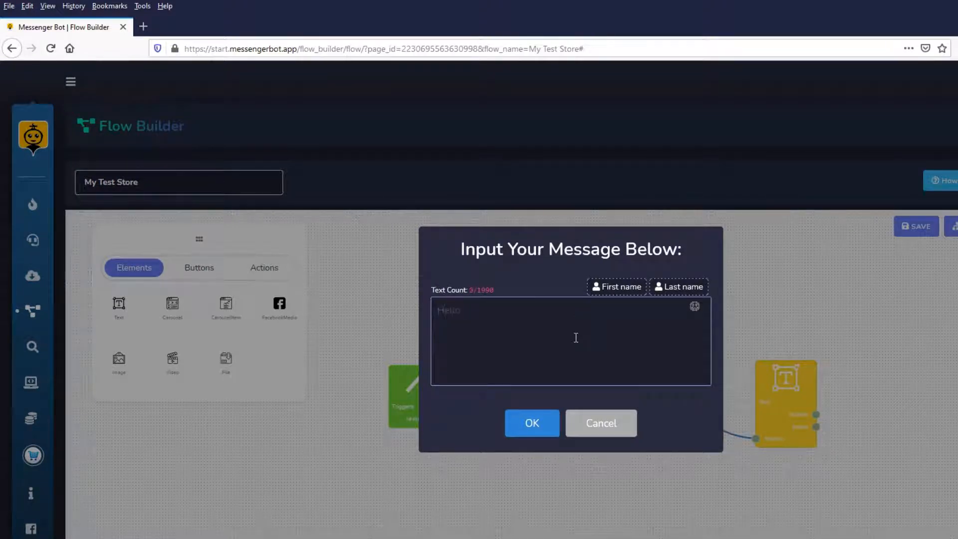
{"action": "left_click", "coordinate": [619, 292]}
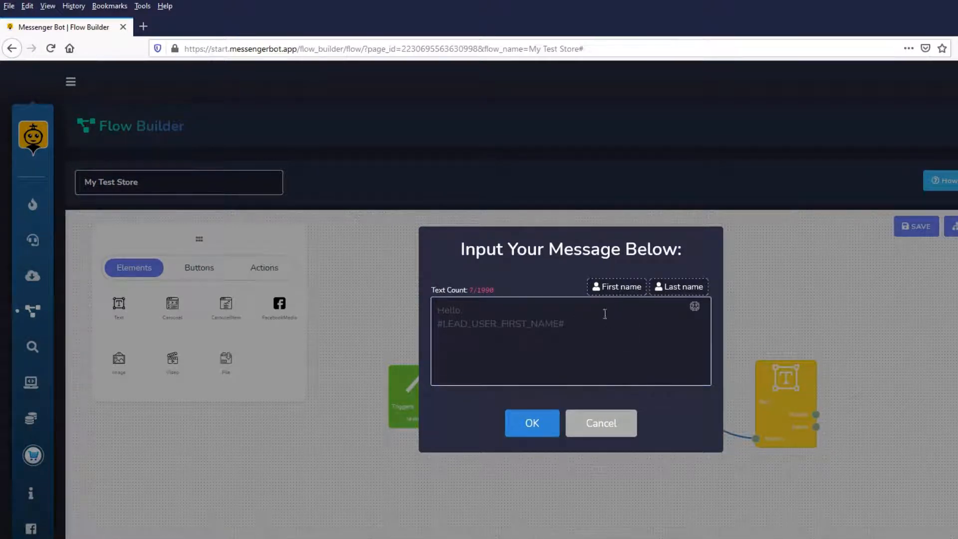
{"action": "left_click", "coordinate": [602, 333]}
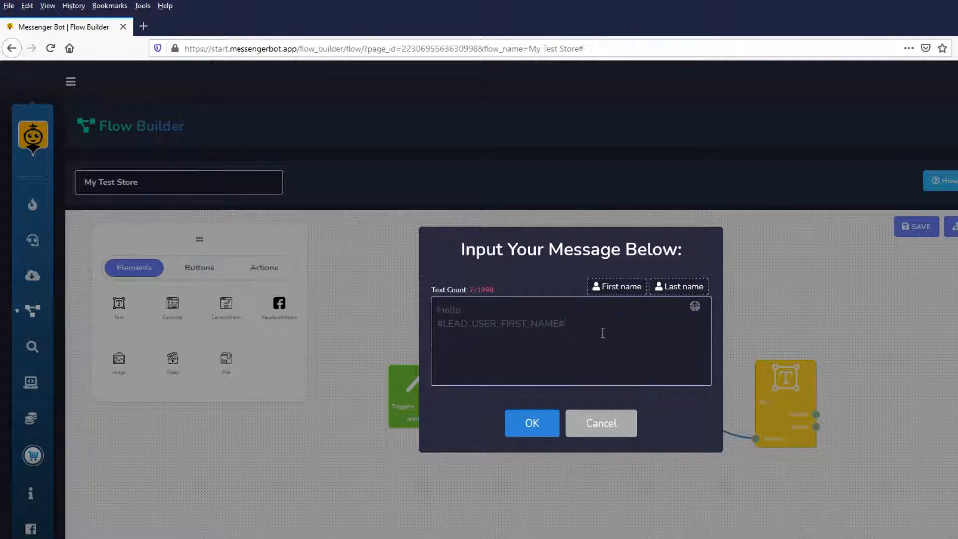
{"action": "type", "text": "."}
{"action": "type", "text": "lcome to my store!"}
{"action": "left_click", "coordinate": [531, 421]}
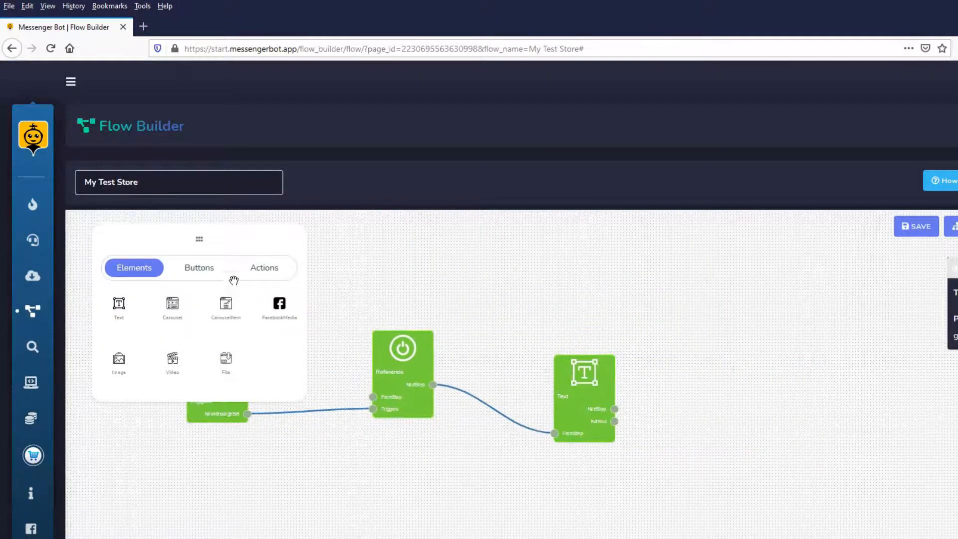
Add a Delay action after the greeting text block, connect it to the next-step output and configure the delay.
{"action": "left_click", "coordinate": [280, 274]}
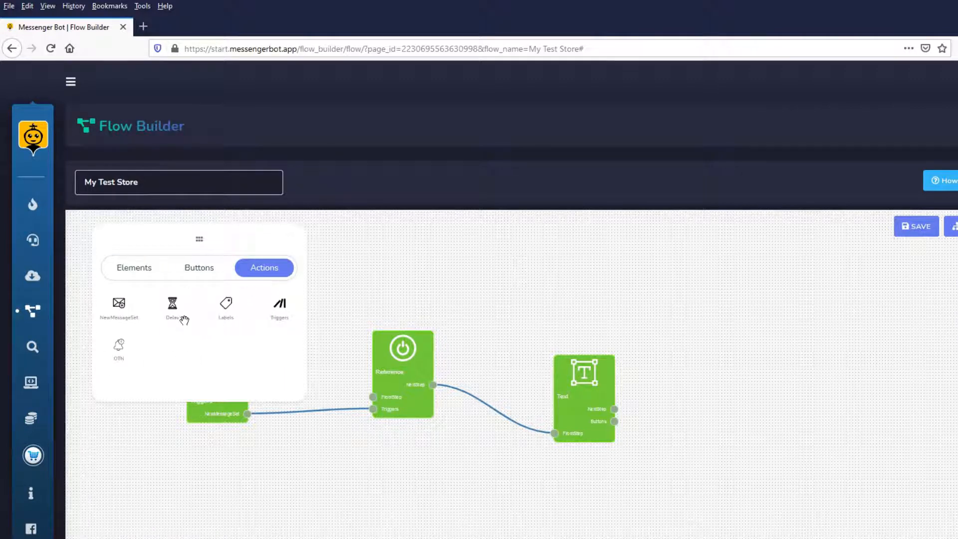
{"action": "left_click_drag", "start_coordinate": [175, 305], "coordinate": [682, 387]}
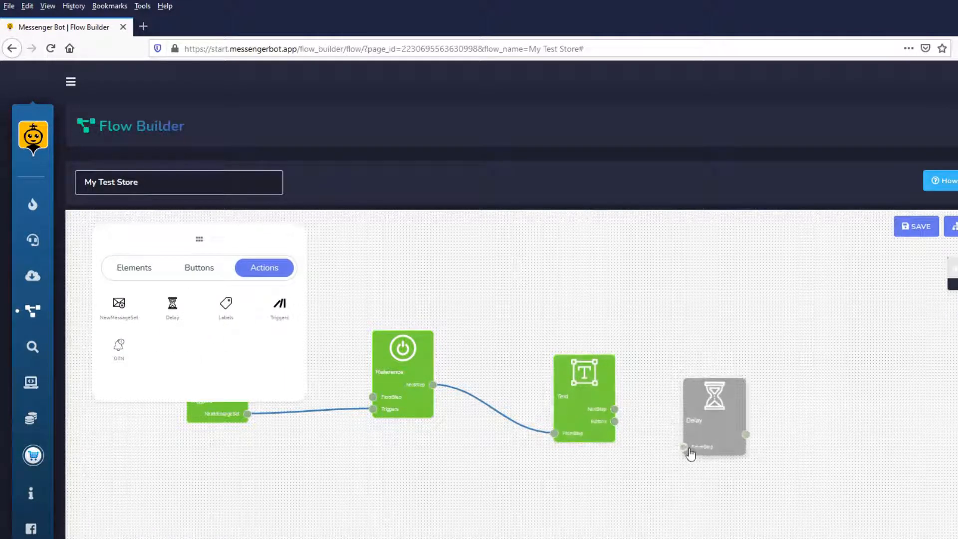
{"action": "left_click_drag", "start_coordinate": [684, 445], "coordinate": [615, 409]}
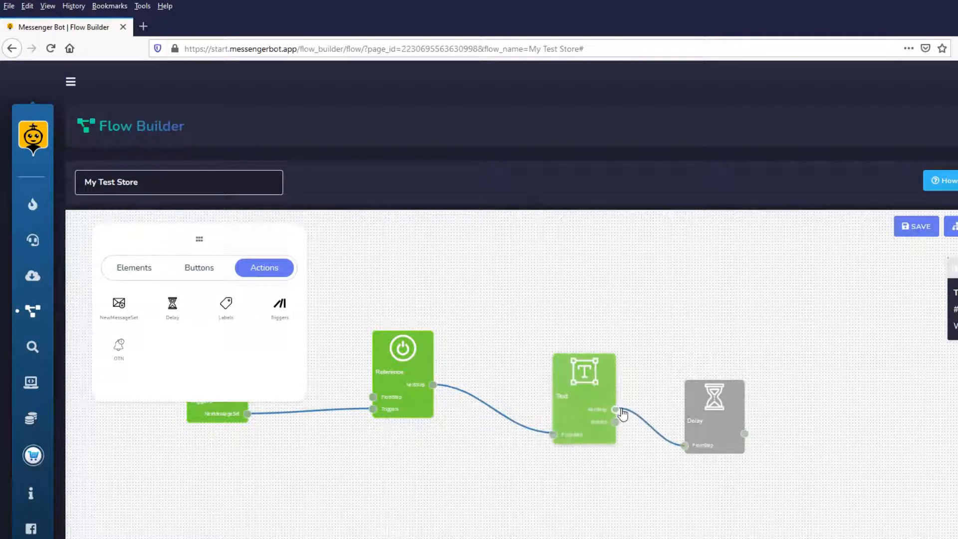
{"action": "double_click", "coordinate": [709, 406]}
{"action": "left_click", "coordinate": [568, 398]}
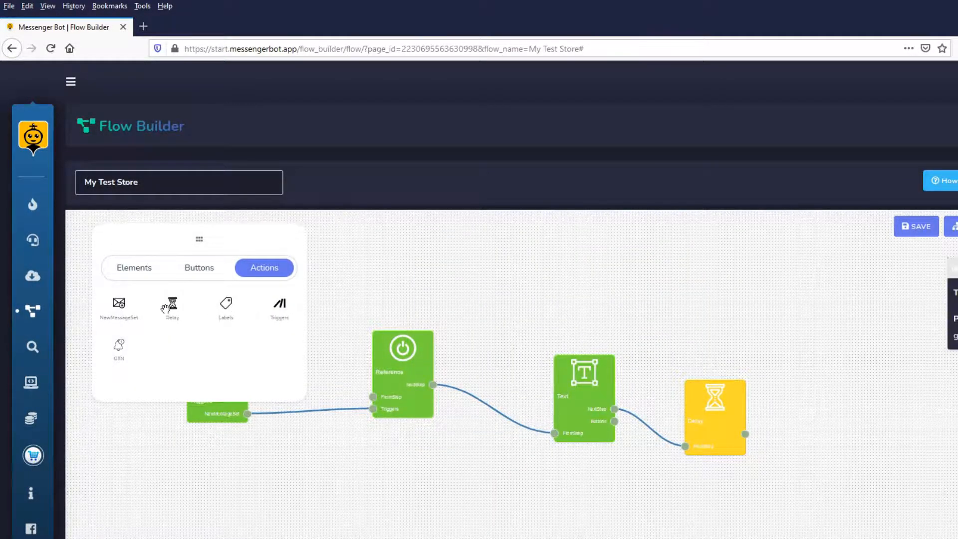
Connect a second Text element after the delay with the message "Select which products you are interested in." followed by a grinning emoji.
{"action": "left_click", "coordinate": [148, 274]}
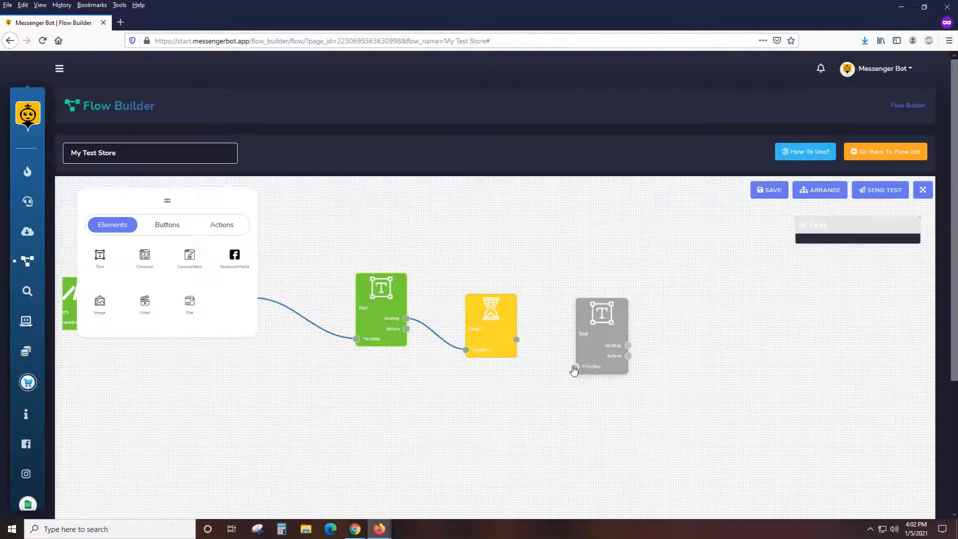
{"action": "left_click_drag", "start_coordinate": [577, 365], "coordinate": [517, 339]}
{"action": "double_click", "coordinate": [586, 342]}
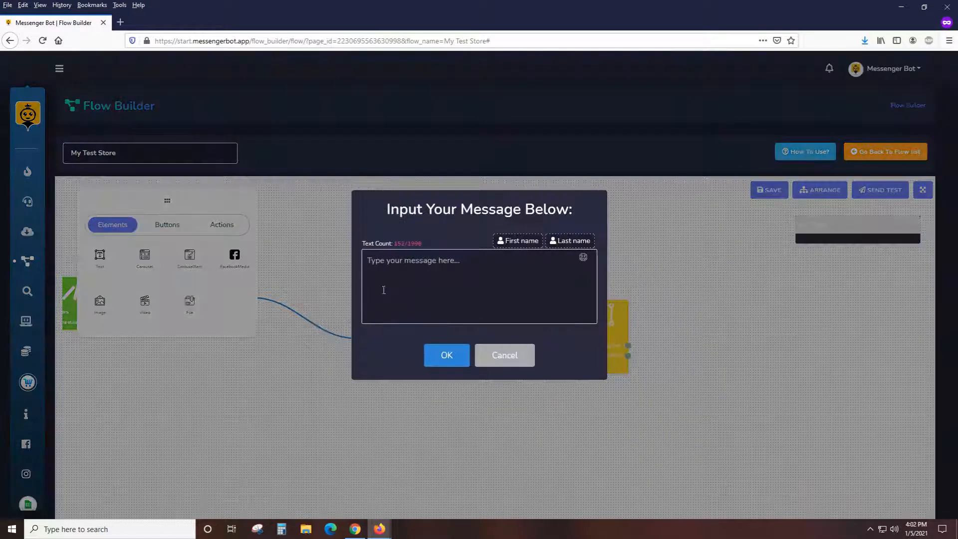
{"action": "left_click", "coordinate": [401, 283]}
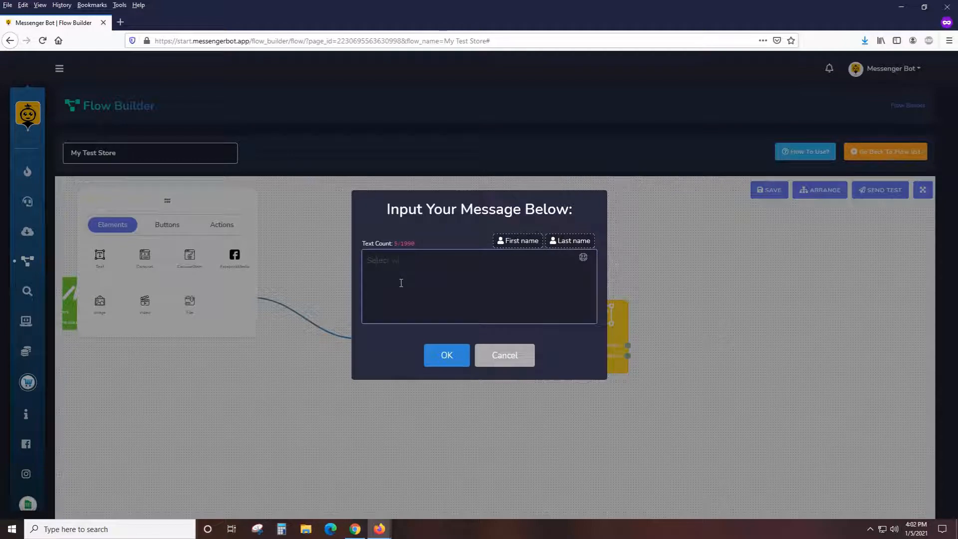
{"action": "type", "text": "Select which products you are interested in"}
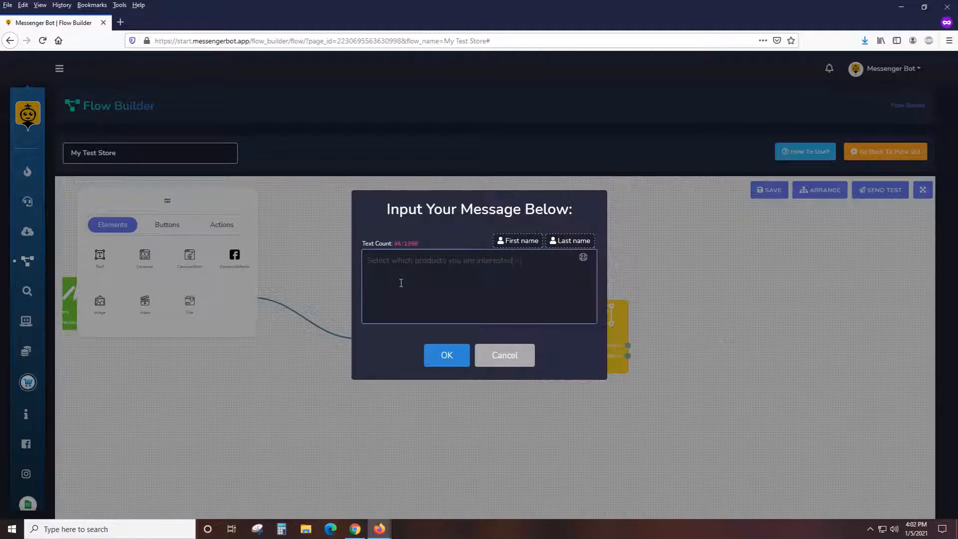
{"action": "type", "text": "."}
{"action": "left_click", "coordinate": [583, 257]}
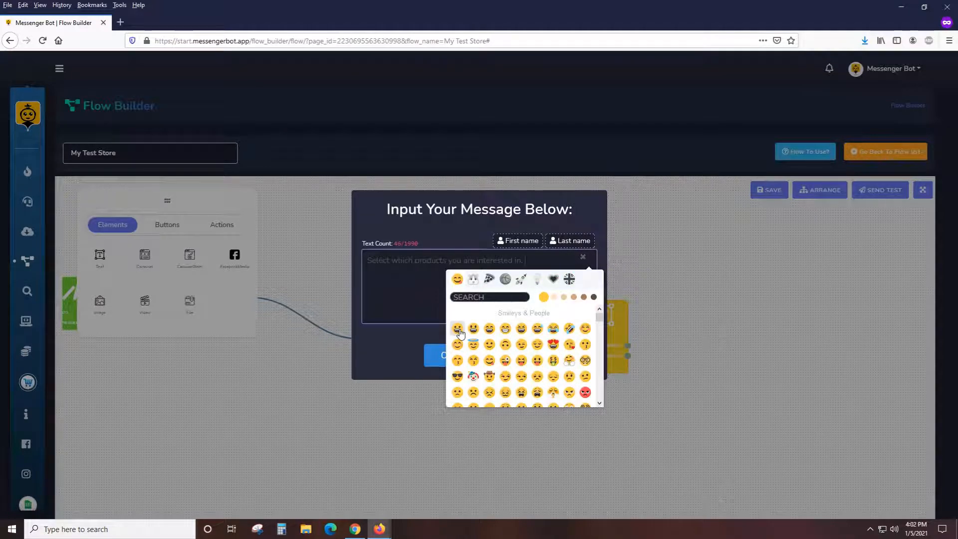
{"action": "left_click", "coordinate": [458, 330]}
{"action": "left_click", "coordinate": [434, 354]}
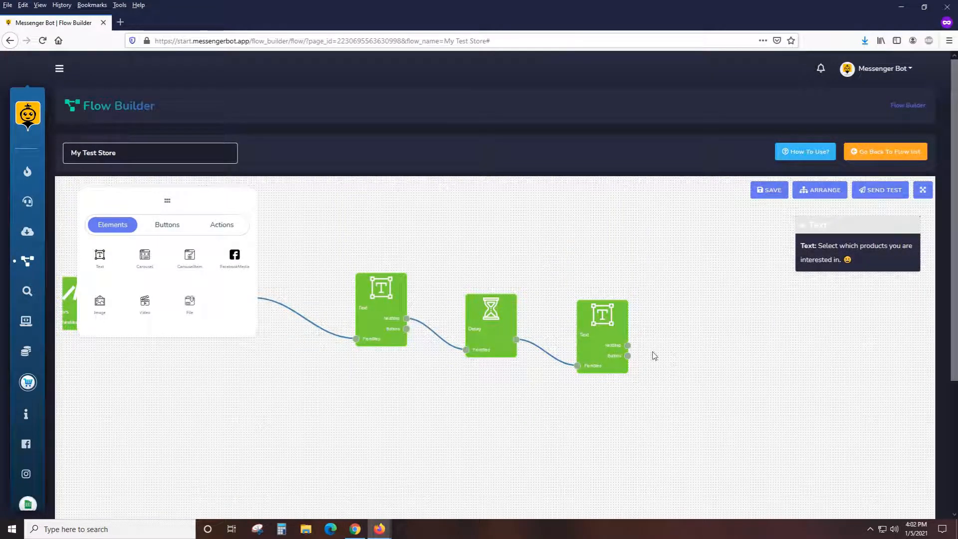
Attach a Button to the second text block with text "Product 1", type Webview [FULL] and URL myproducturl.com.
{"action": "left_click", "coordinate": [181, 234]}
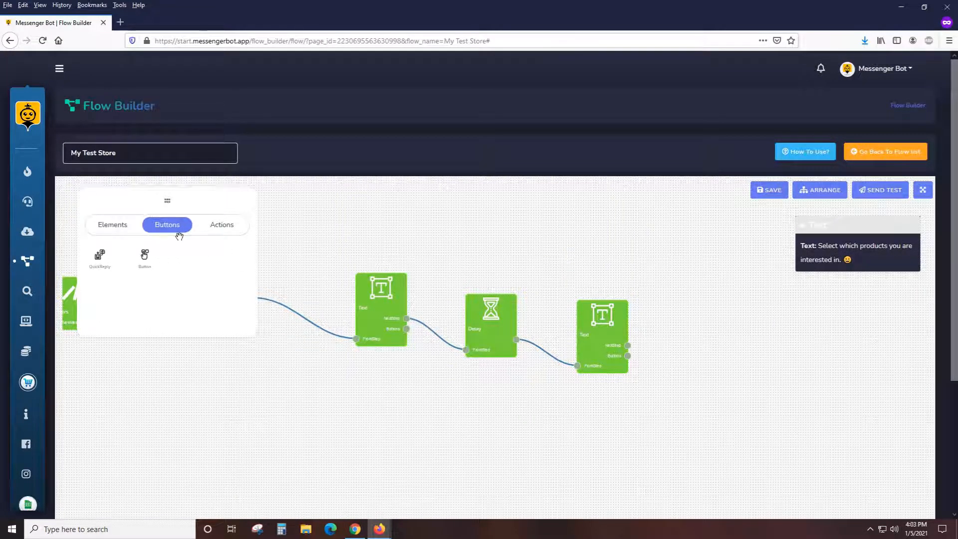
{"action": "left_click_drag", "start_coordinate": [144, 257], "coordinate": [627, 356]}
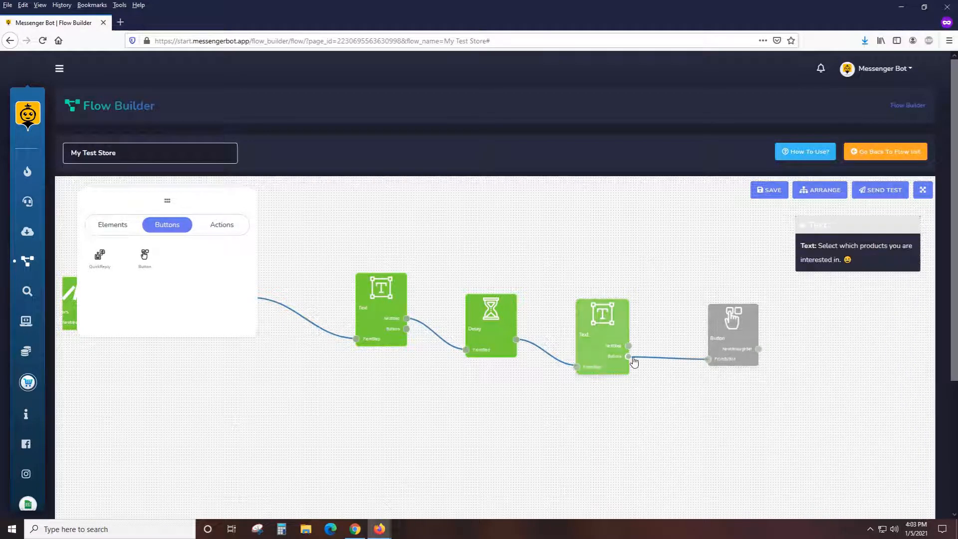
{"action": "double_click", "coordinate": [731, 324]}
{"action": "left_click", "coordinate": [468, 265]}
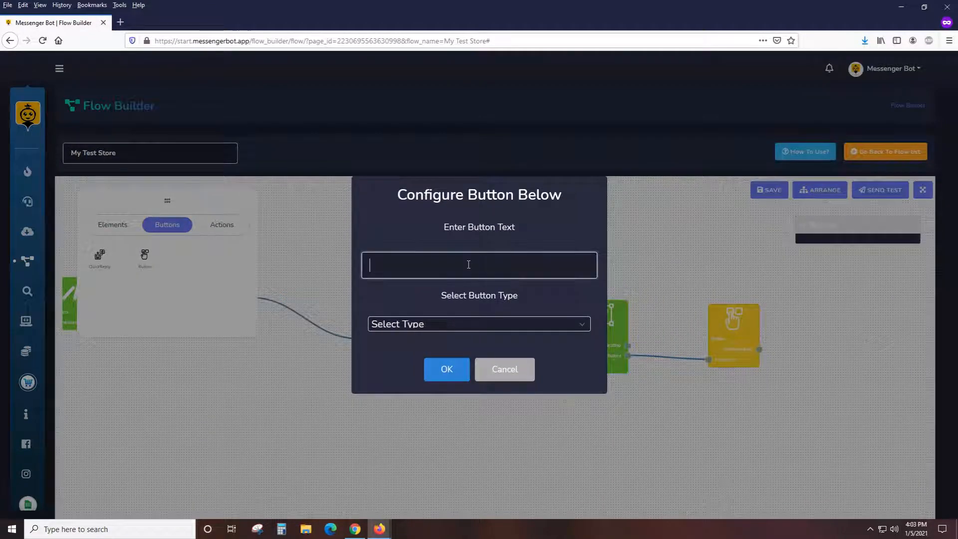
{"action": "type", "text": "Product 1"}
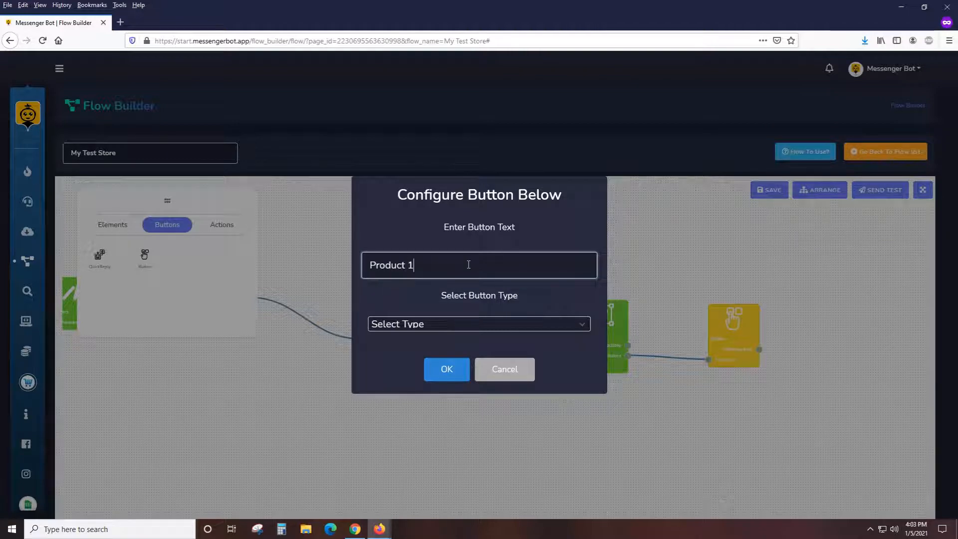
{"action": "left_click", "coordinate": [447, 325]}
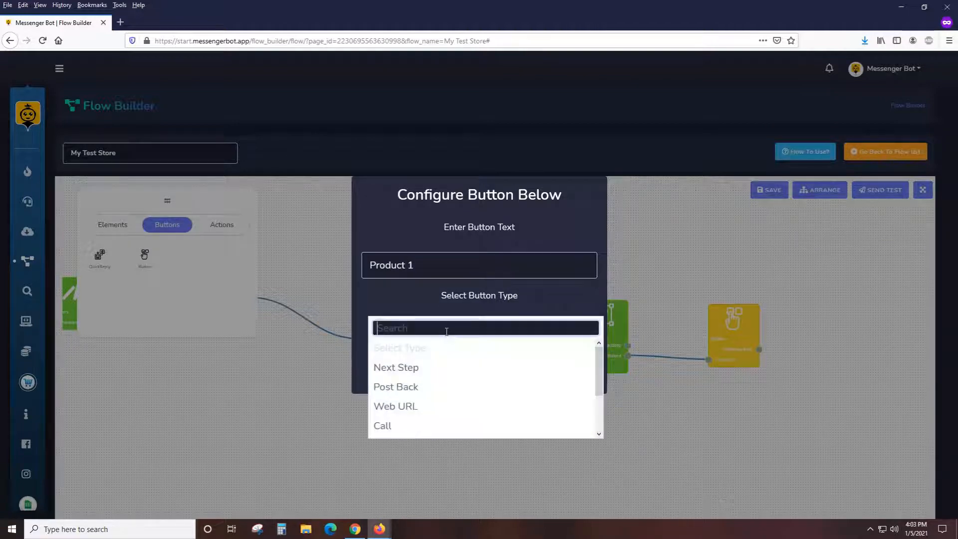
{"action": "left_click", "coordinate": [416, 365]}
{"action": "type", "text": "m"}
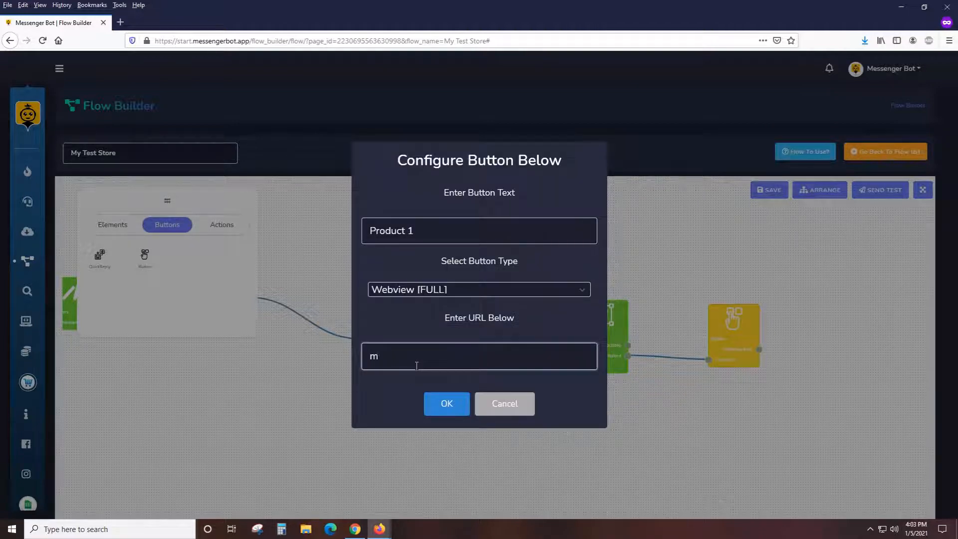
{"action": "type", "text": "yproducturl.com"}
{"action": "left_click", "coordinate": [446, 403]}
Arrange all the flow's blocks automatically into a tidy row.
{"action": "left_click_drag", "start_coordinate": [739, 406], "coordinate": [594, 388]}
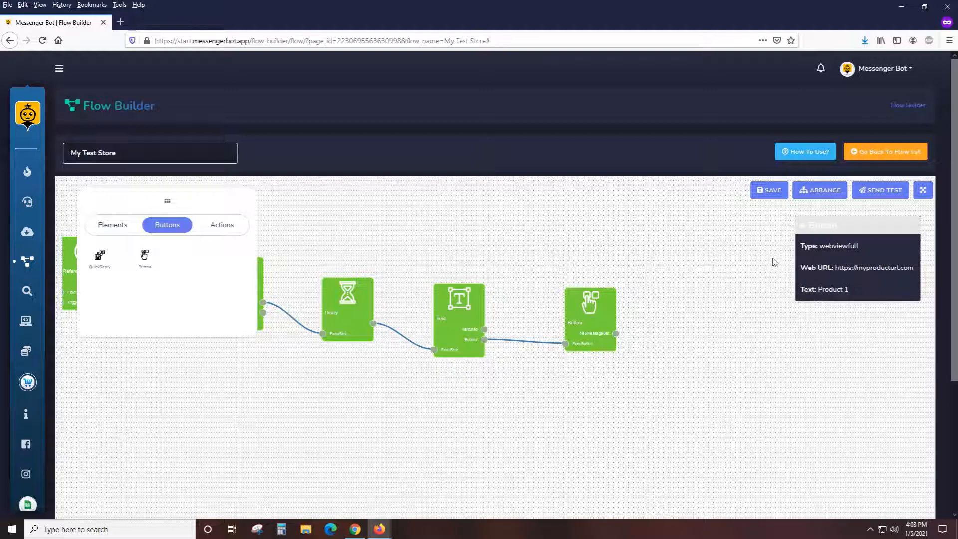
{"action": "left_click", "coordinate": [820, 190]}
{"action": "left_click_drag", "start_coordinate": [504, 379], "coordinate": [678, 397]}
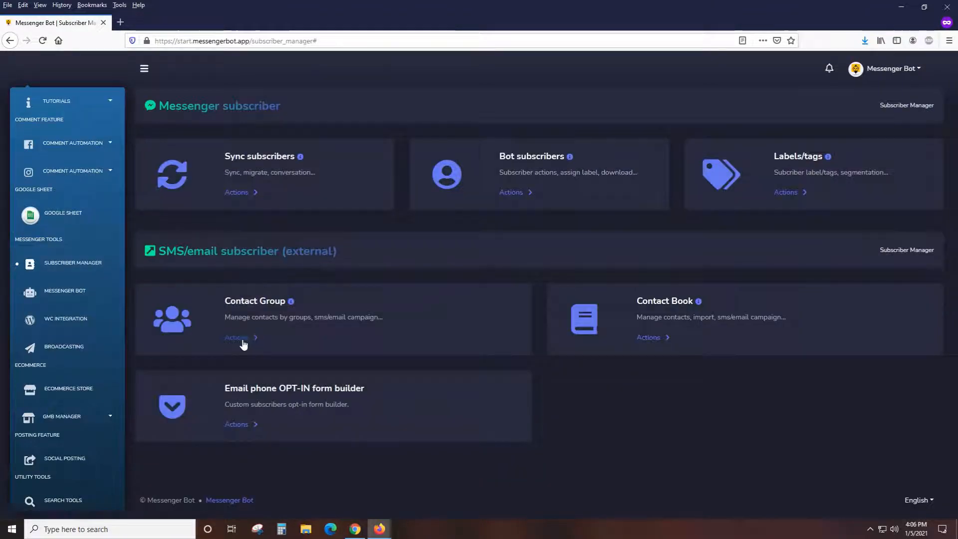
Create a new contact group named "form_lead" for the external SMS/email subscribers.
{"action": "left_click", "coordinate": [243, 339]}
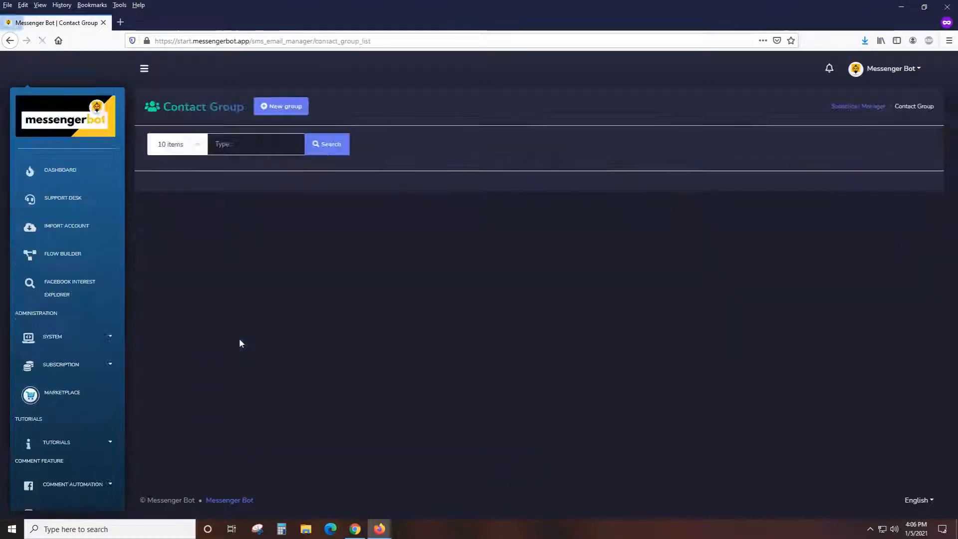
{"action": "left_click", "coordinate": [270, 116]}
{"action": "left_click", "coordinate": [396, 133]}
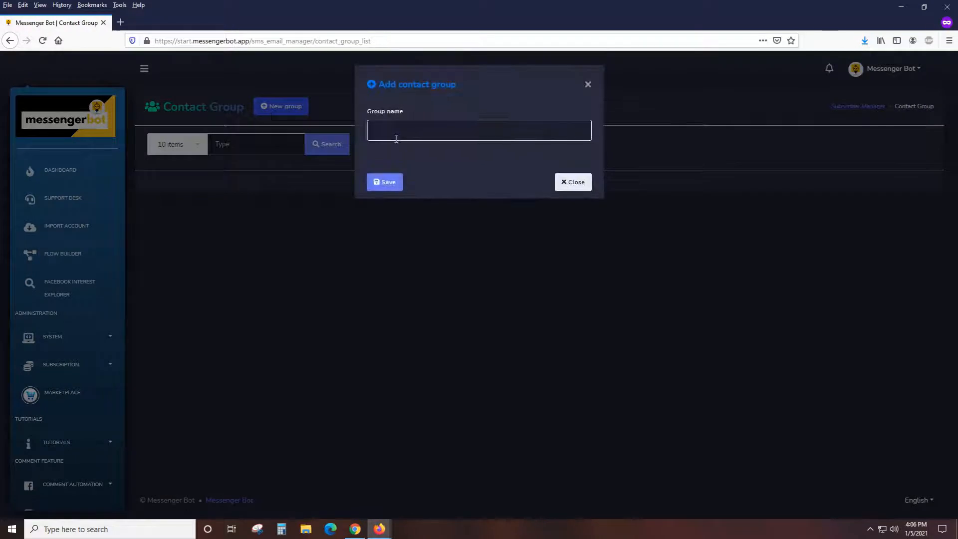
{"action": "type", "text": "form_lead"}
{"action": "left_click", "coordinate": [386, 182]}
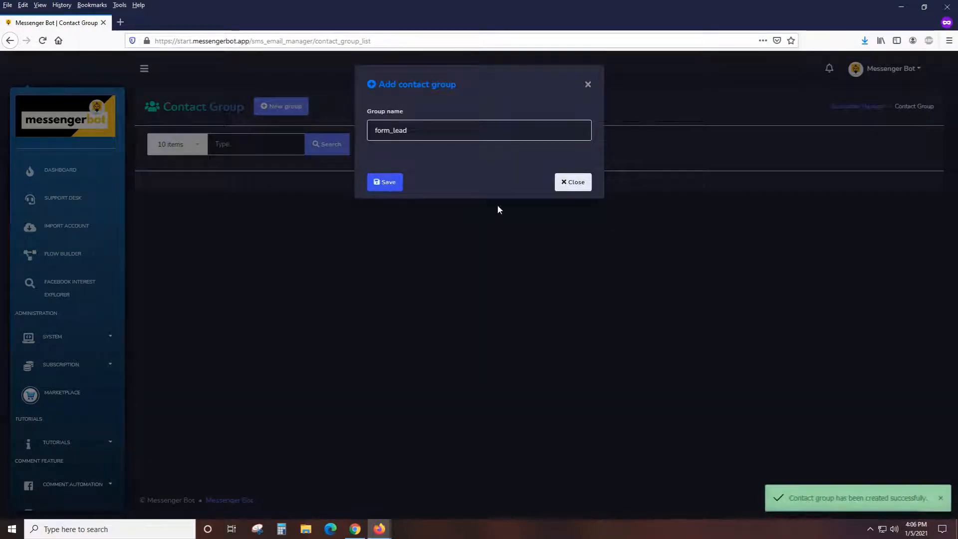
{"action": "left_click", "coordinate": [573, 182]}
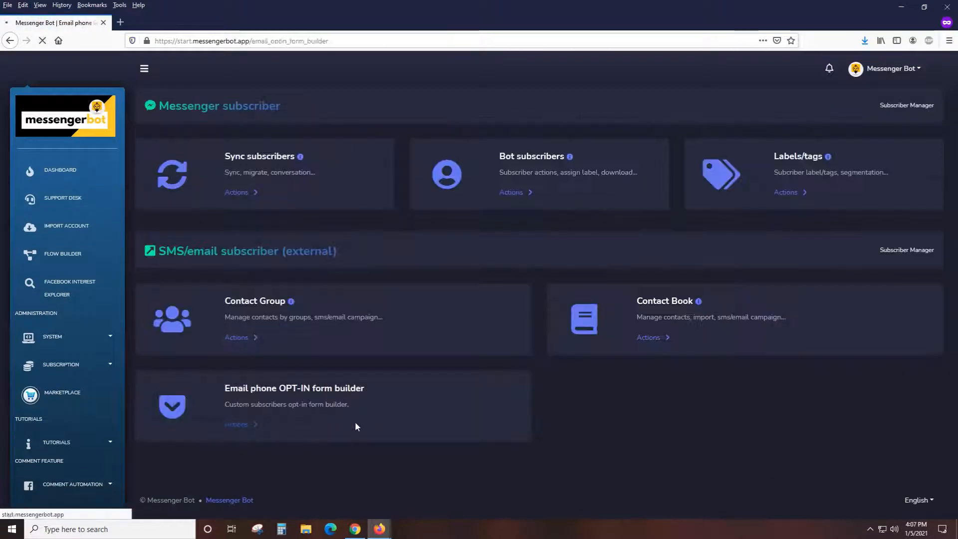
Start a new email phone opt-in form named "My Lead Form" and assign it to the form_lead contact group.
{"action": "left_click", "coordinate": [355, 422]}
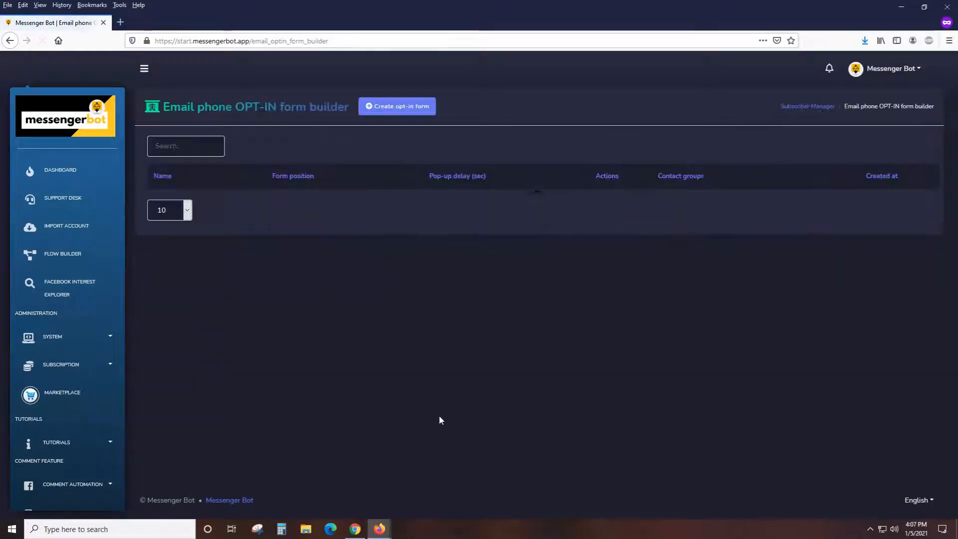
{"action": "left_click", "coordinate": [407, 113]}
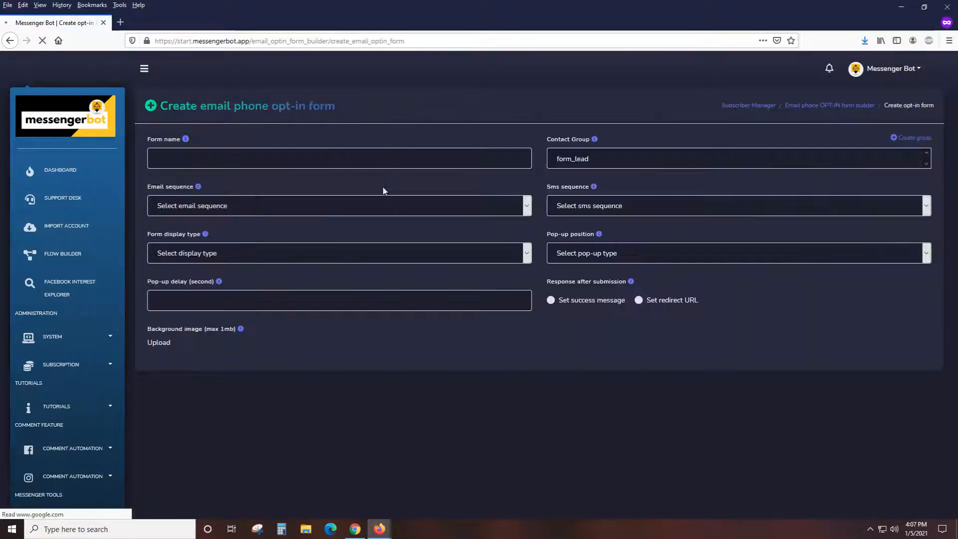
{"action": "left_click", "coordinate": [342, 158]}
{"action": "type", "text": "My Lead Form"}
{"action": "left_click", "coordinate": [573, 158]}
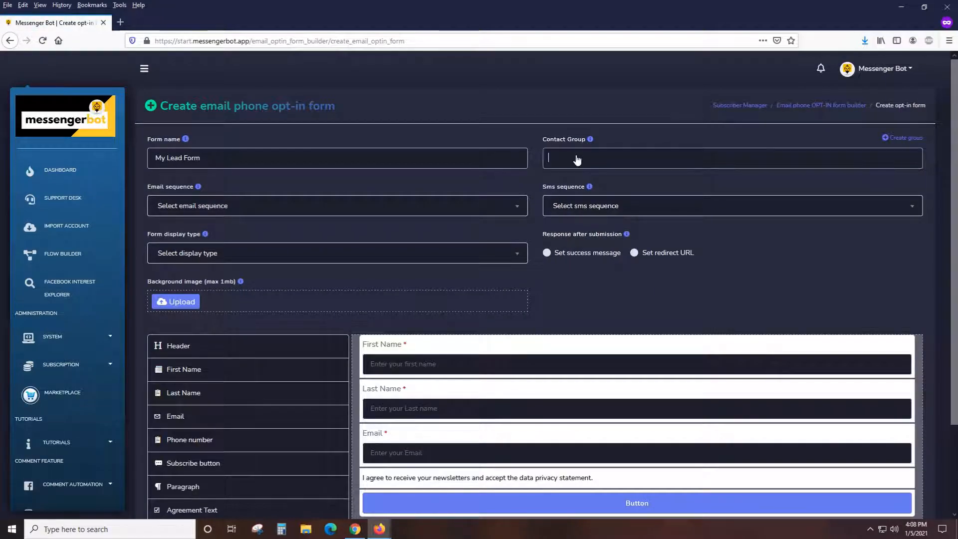
{"action": "left_click", "coordinate": [574, 180]}
{"action": "left_click", "coordinate": [310, 254]}
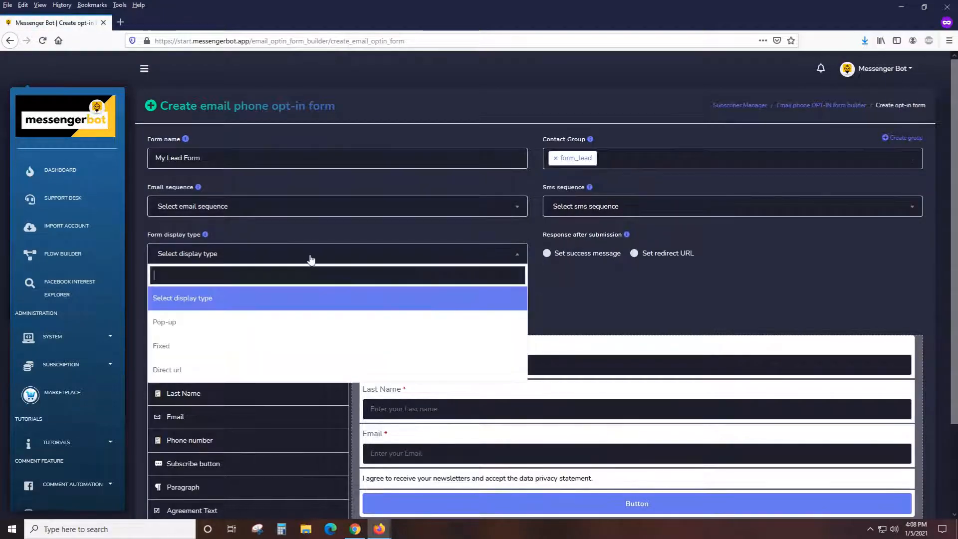
{"action": "left_click", "coordinate": [244, 349]}
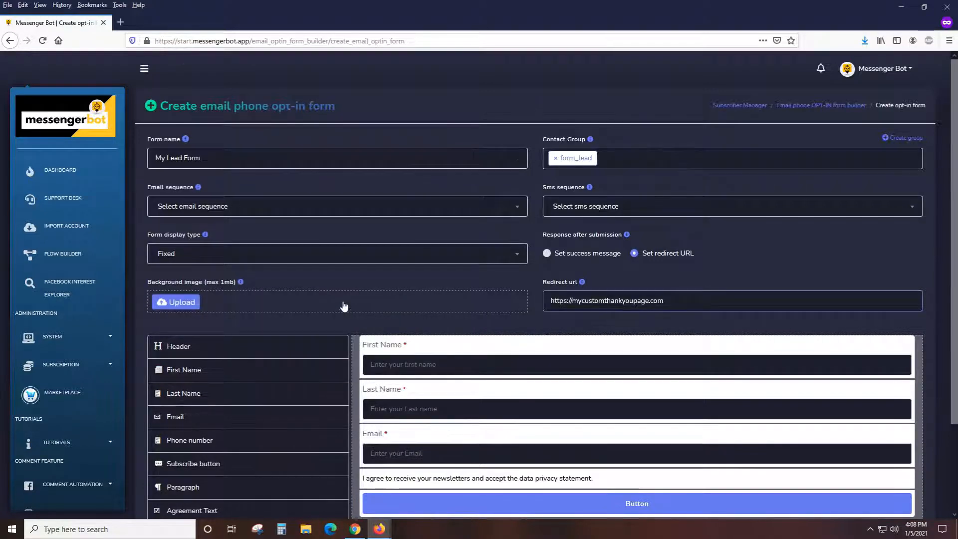
{"action": "scroll", "coordinate": [342, 306], "scroll_direction": "down", "scroll_amount": 2}
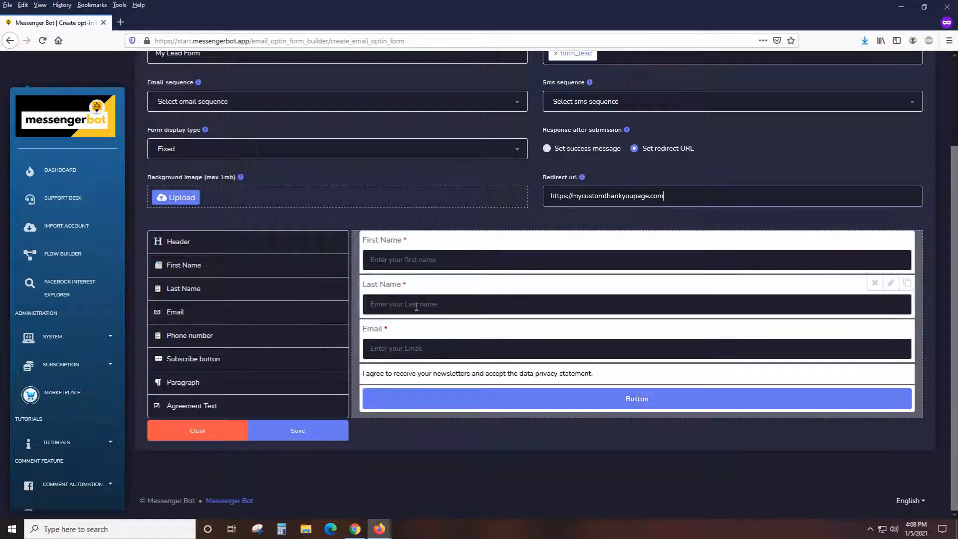
Add a Phone number field between Email and the agreement text, and replace the form's default button with a Subscribe button.
{"action": "left_click", "coordinate": [215, 341]}
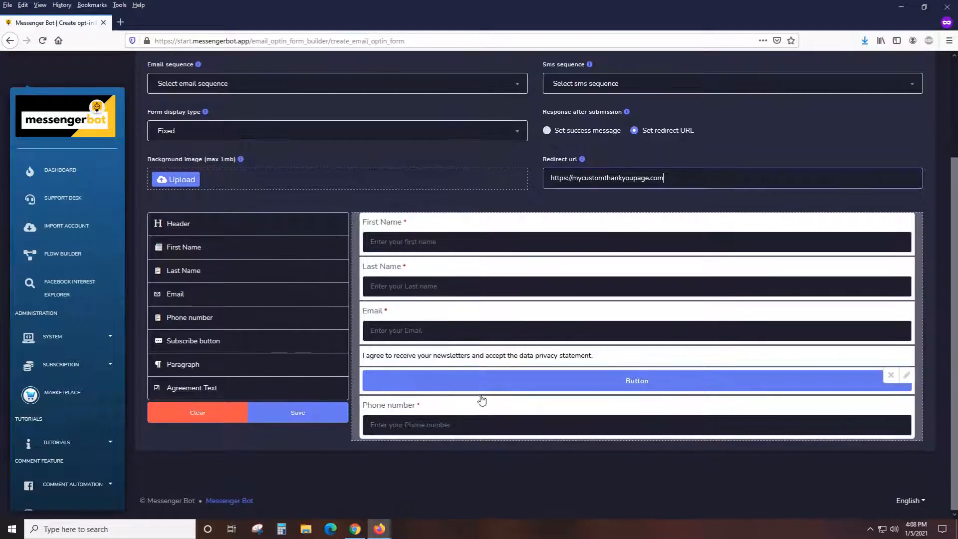
{"action": "left_click_drag", "start_coordinate": [449, 402], "coordinate": [476, 378]}
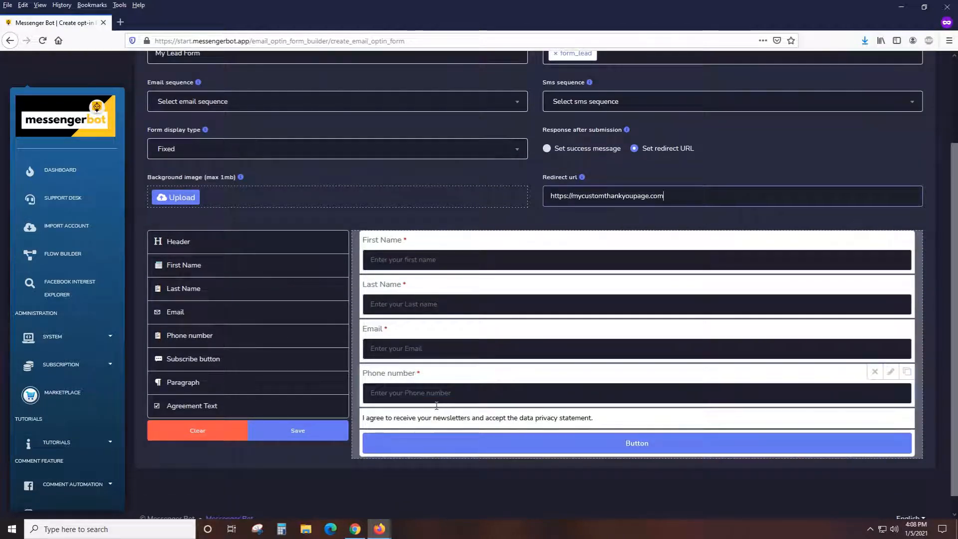
{"action": "mouse_move", "coordinate": [894, 440]}
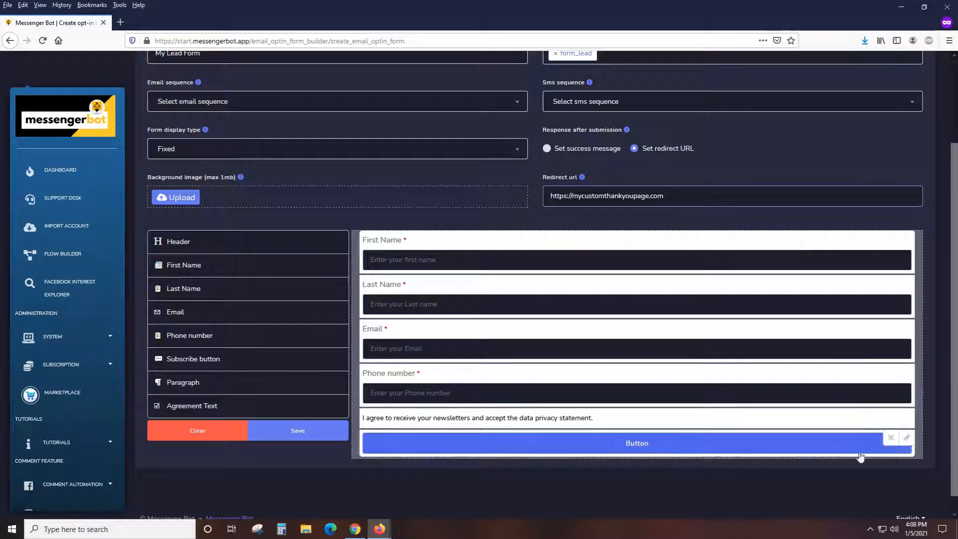
{"action": "left_click", "coordinate": [896, 441]}
{"action": "left_click", "coordinate": [282, 367]}
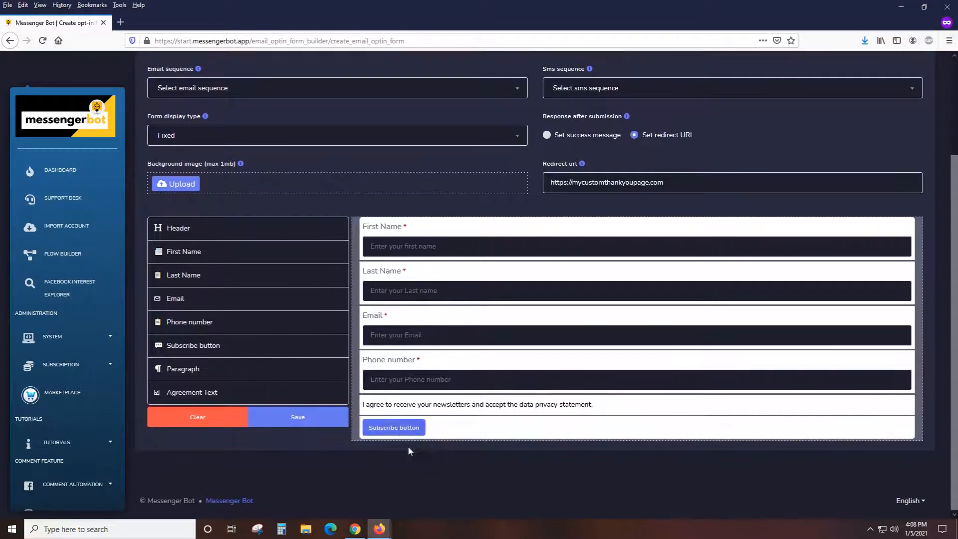
Save the opt-in form and display its embed code for placement on a webpage.
{"action": "left_click", "coordinate": [298, 417]}
{"action": "left_click", "coordinate": [471, 346]}
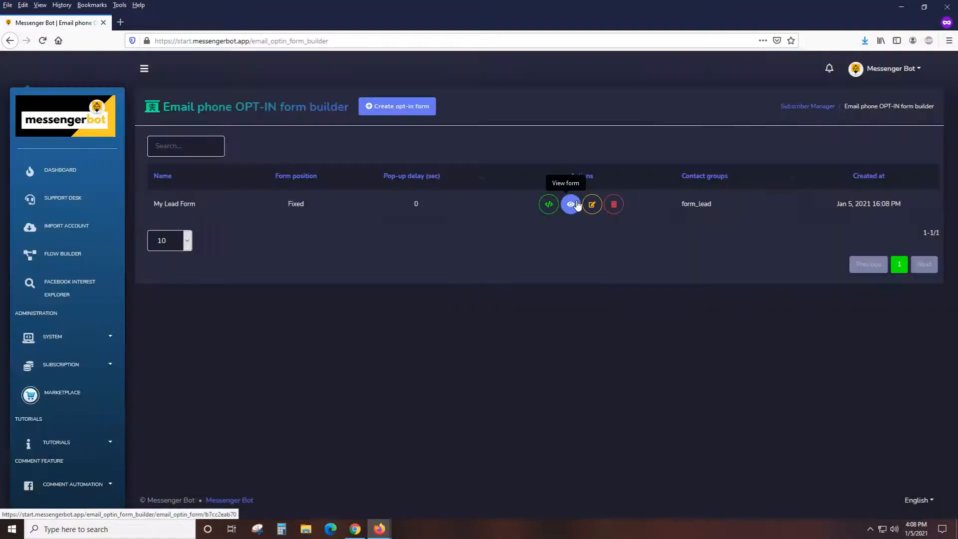
{"action": "left_click", "coordinate": [576, 204]}
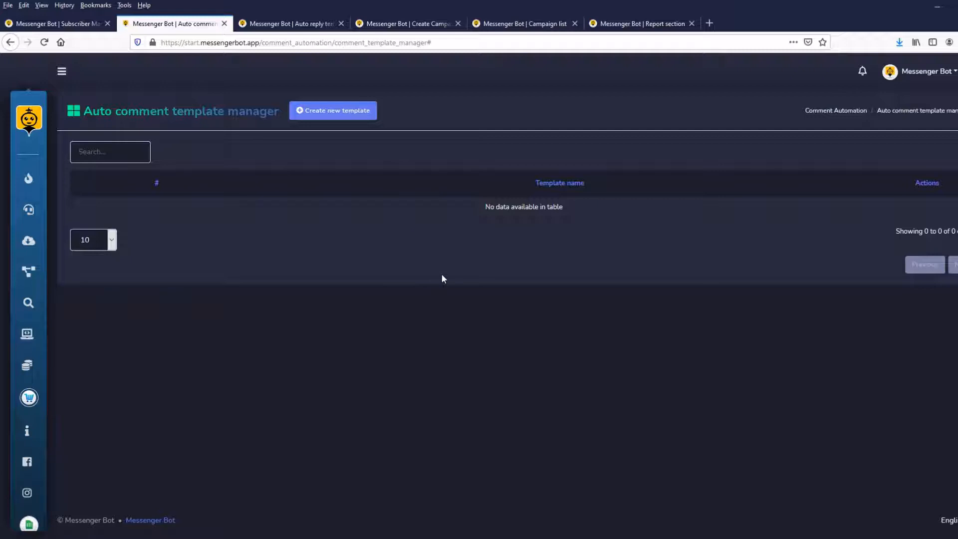
Review the options for a new auto reply template in the comment automation, and close the form without saving.
{"action": "key", "text": "ctrl+Tab"}
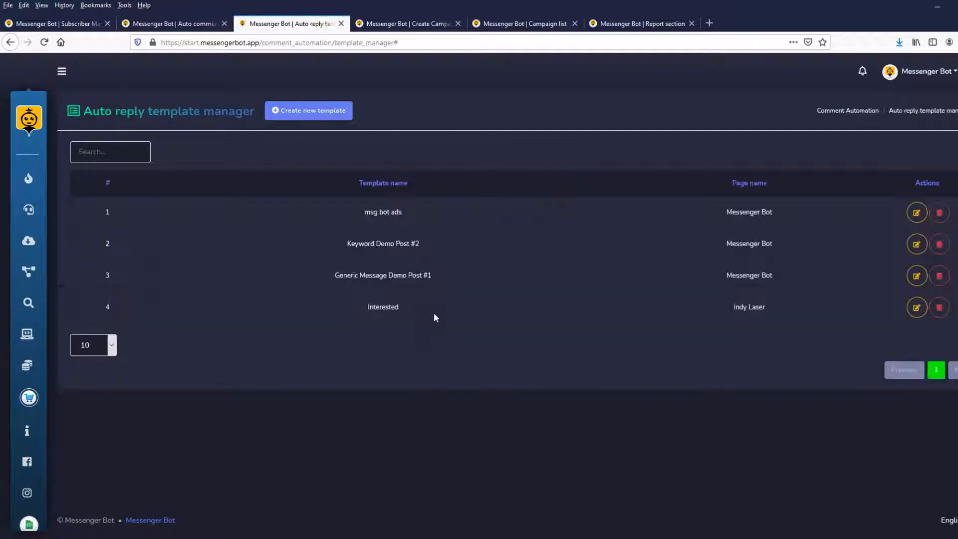
{"action": "left_click", "coordinate": [311, 118]}
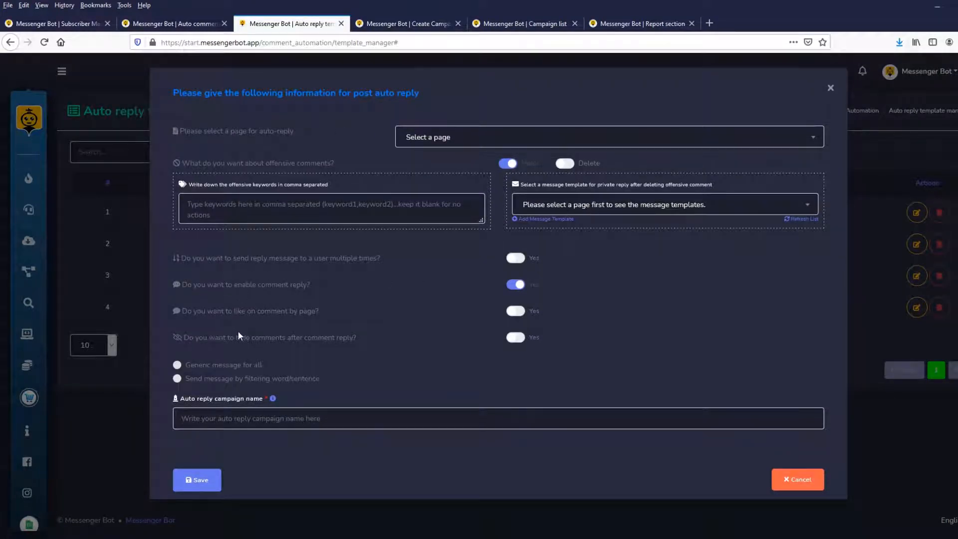
{"action": "left_click", "coordinate": [830, 89]}
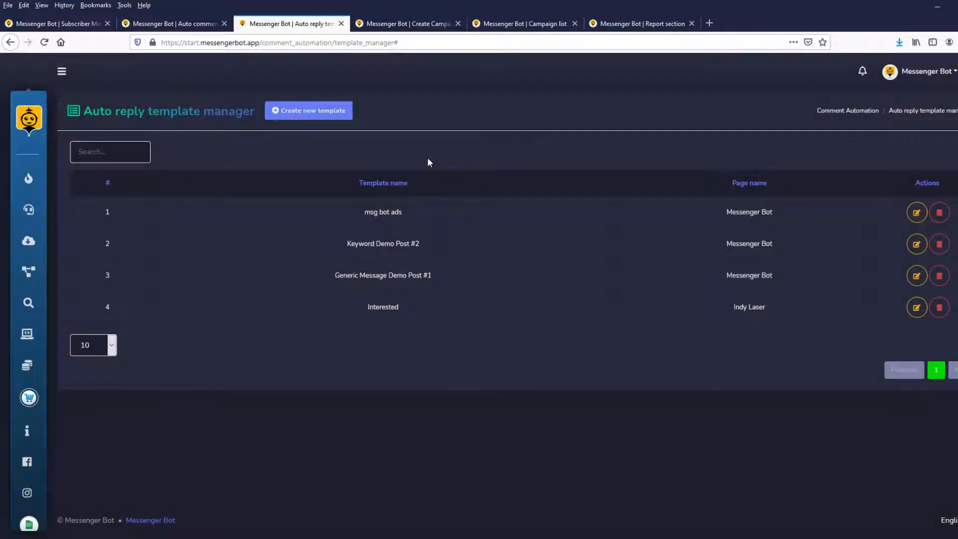
Examine the full page reply settings of the 99 Percent Media page, and look over the comment campaign list and report section.
{"action": "key", "text": "ctrl+Tab"}
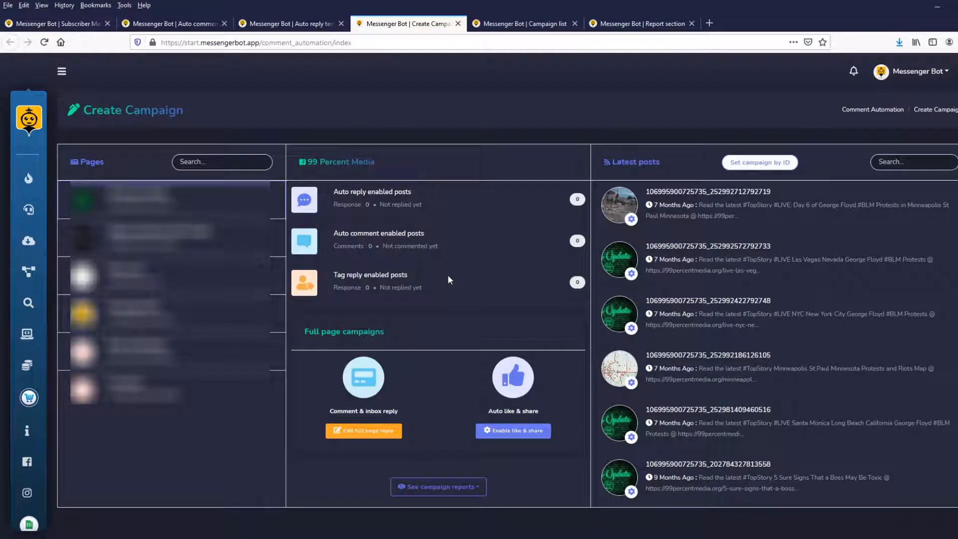
{"action": "left_click", "coordinate": [384, 430]}
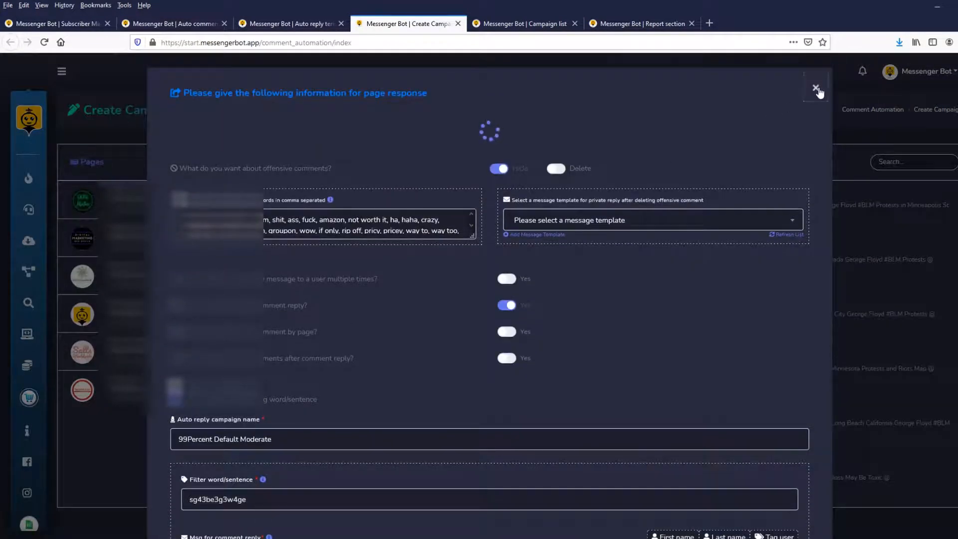
{"action": "left_click", "coordinate": [816, 88]}
{"action": "key", "text": "ctrl+Tab"}
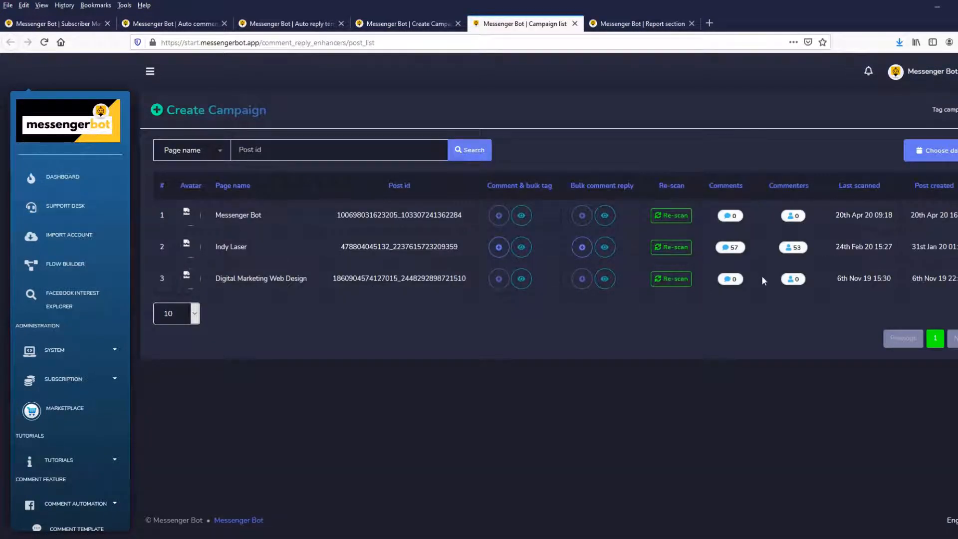
{"action": "key", "text": "ctrl+Tab"}
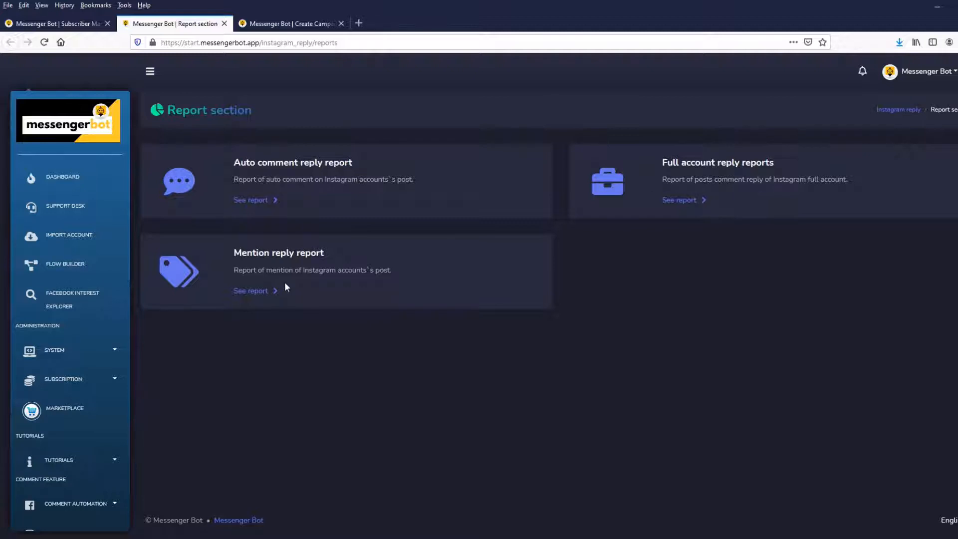
Examine the settings and report of the Instagram full account reply for the real.messenger.bot account.
{"action": "key", "text": "ctrl+Tab"}
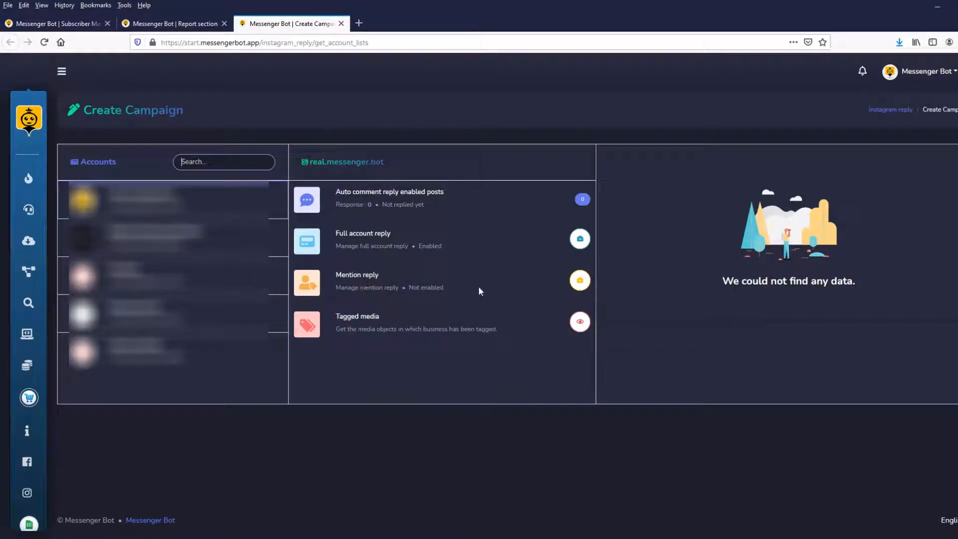
{"action": "left_click", "coordinate": [583, 243]}
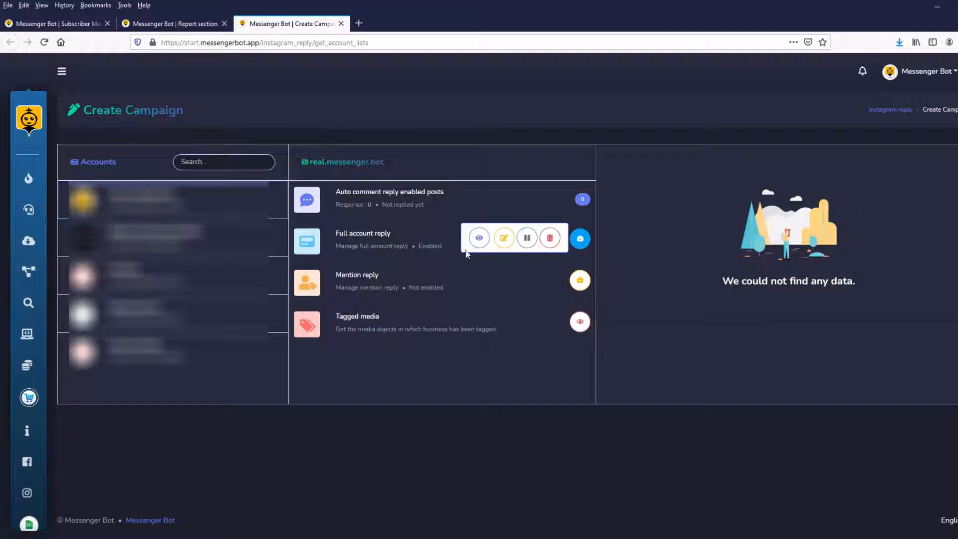
{"action": "left_click", "coordinate": [504, 238]}
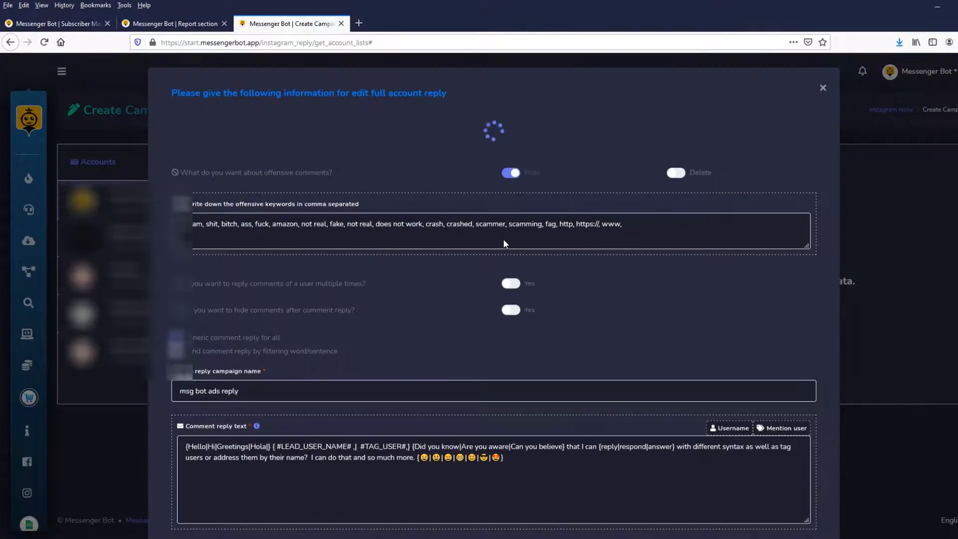
{"action": "left_click", "coordinate": [822, 88]}
{"action": "left_click", "coordinate": [581, 240]}
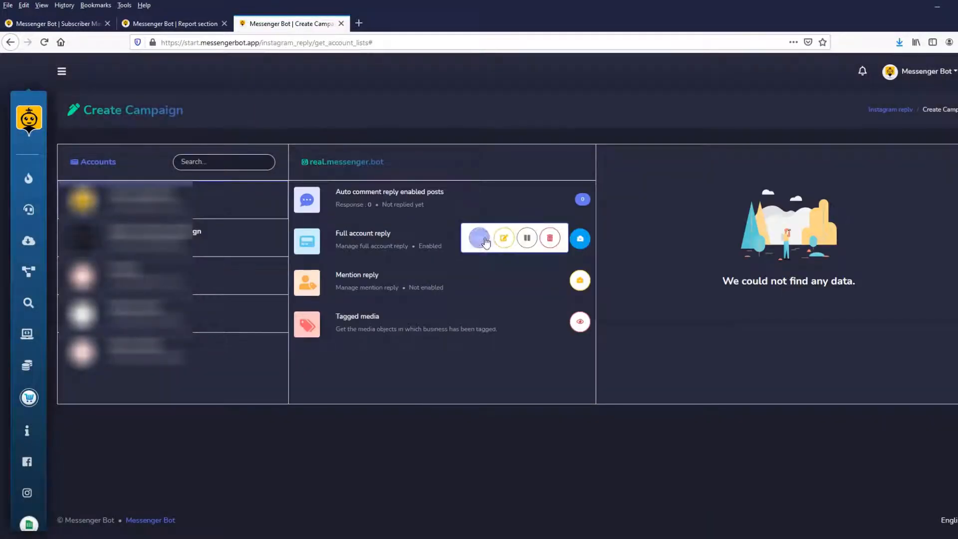
{"action": "left_click", "coordinate": [481, 239]}
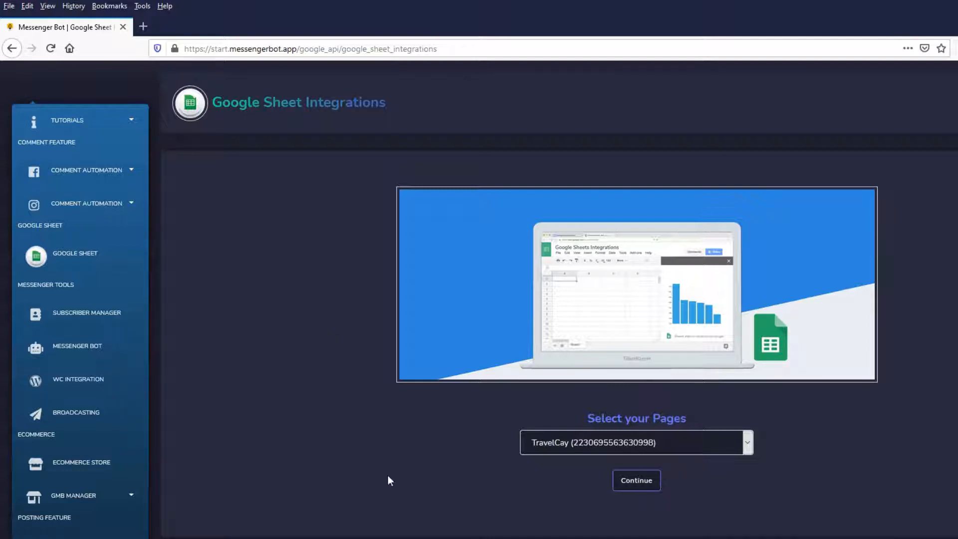
Continue the Google Sheet integration for the TravelCay page and choose the Subscriber template.
{"action": "left_click", "coordinate": [646, 487]}
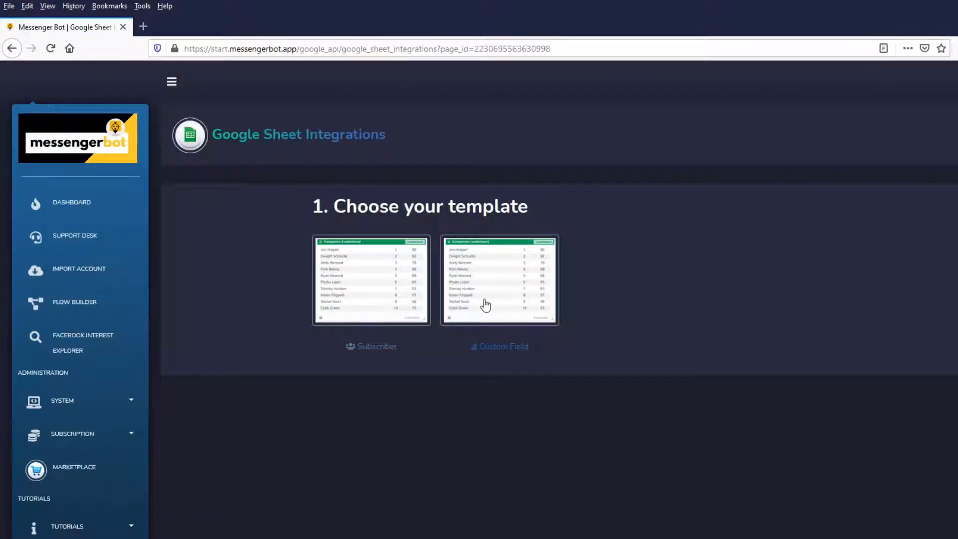
{"action": "left_click", "coordinate": [387, 310]}
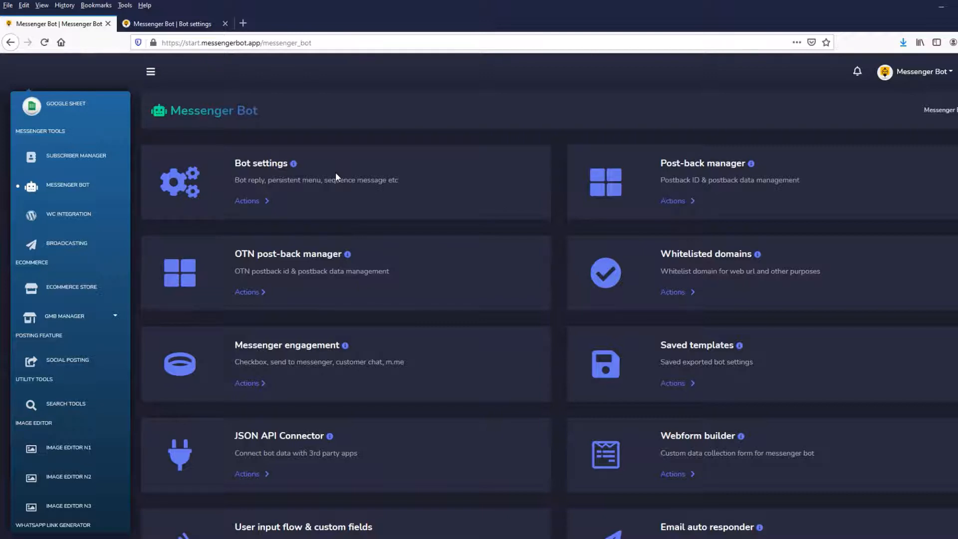
Review the Get started, General and Action button settings in the Messenger Bot page's bot settings.
{"action": "key", "text": "ctrl+Tab"}
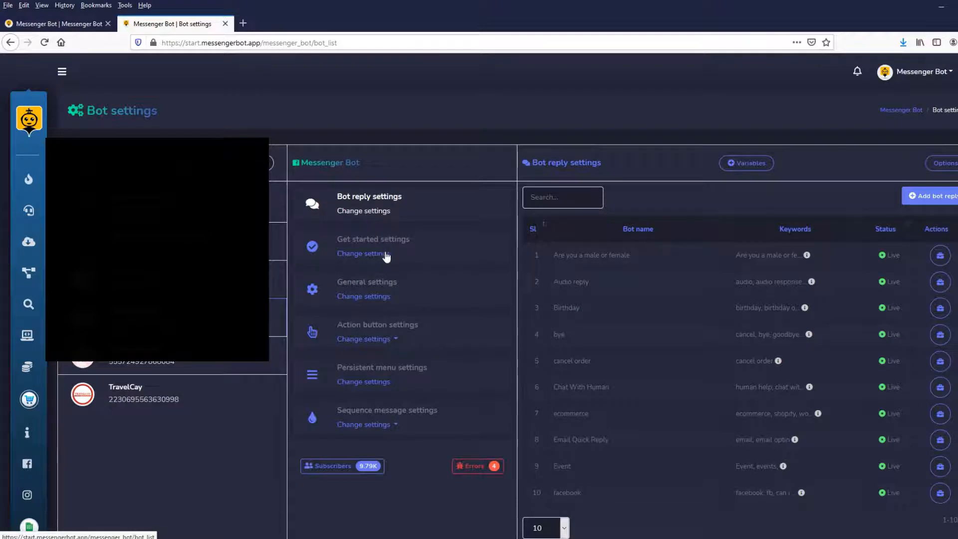
{"action": "left_click", "coordinate": [387, 253]}
{"action": "left_click", "coordinate": [374, 296]}
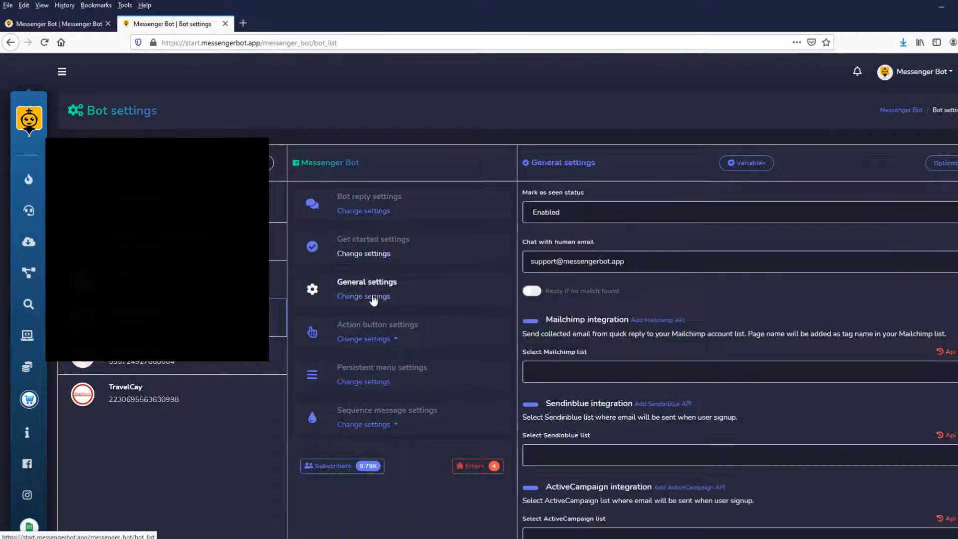
{"action": "left_click", "coordinate": [373, 341]}
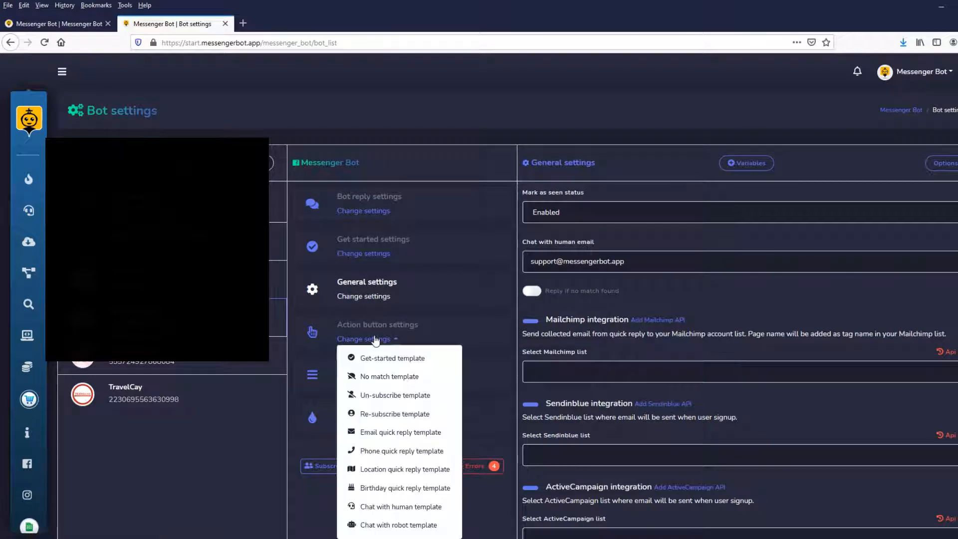
{"action": "left_click", "coordinate": [465, 331]}
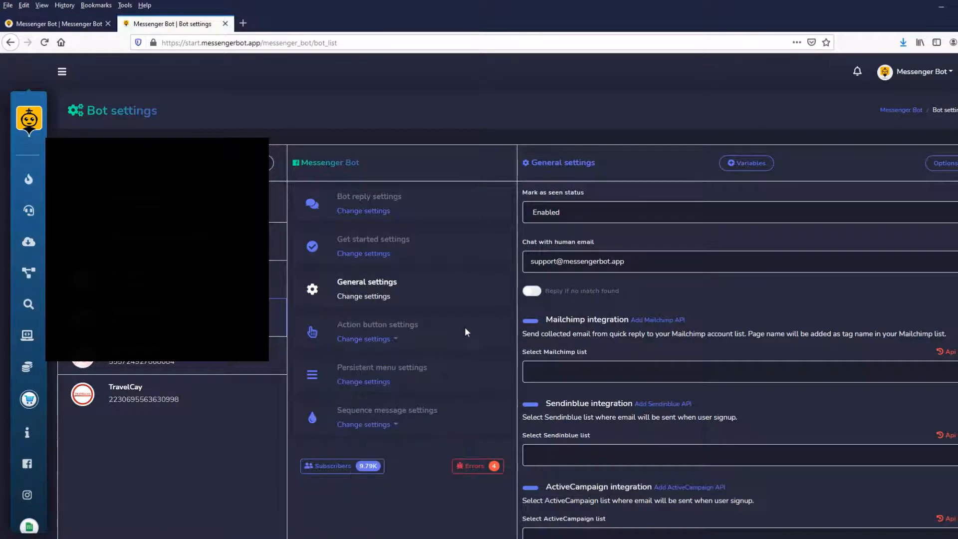
Review the Persistent menu settings and the Sequence message options of the Messenger Bot page.
{"action": "scroll", "coordinate": [449, 324], "scroll_direction": "down", "scroll_amount": 2}
{"action": "left_click", "coordinate": [368, 329]}
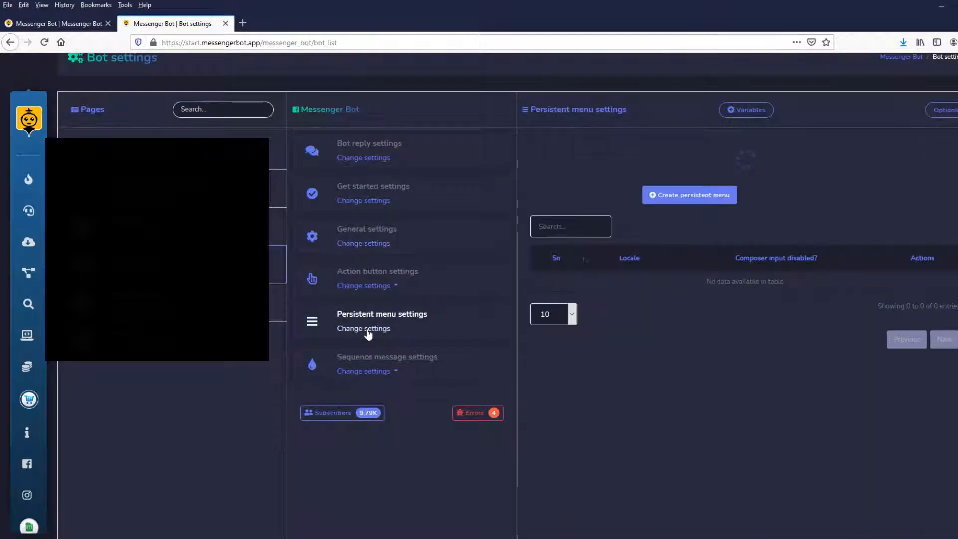
{"action": "left_click", "coordinate": [384, 372]}
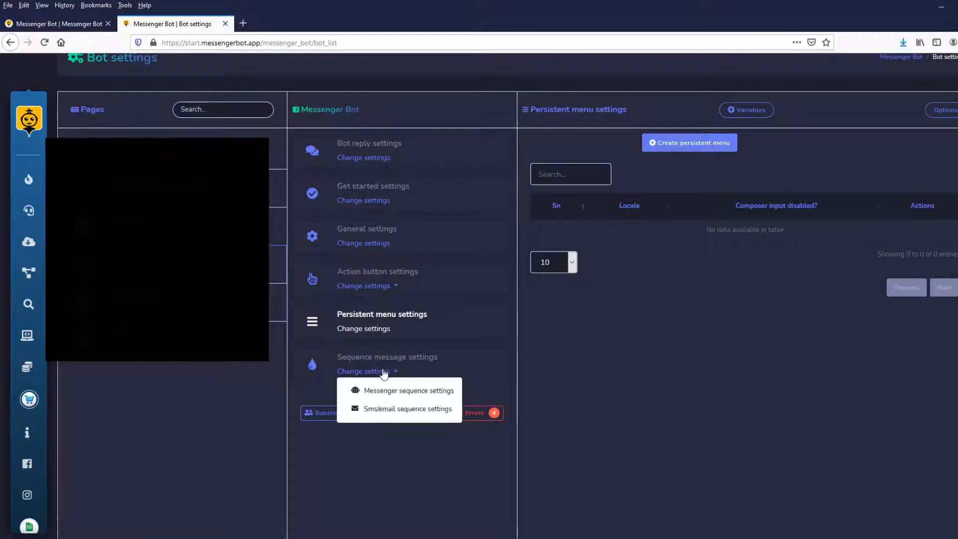
{"action": "left_click", "coordinate": [480, 354]}
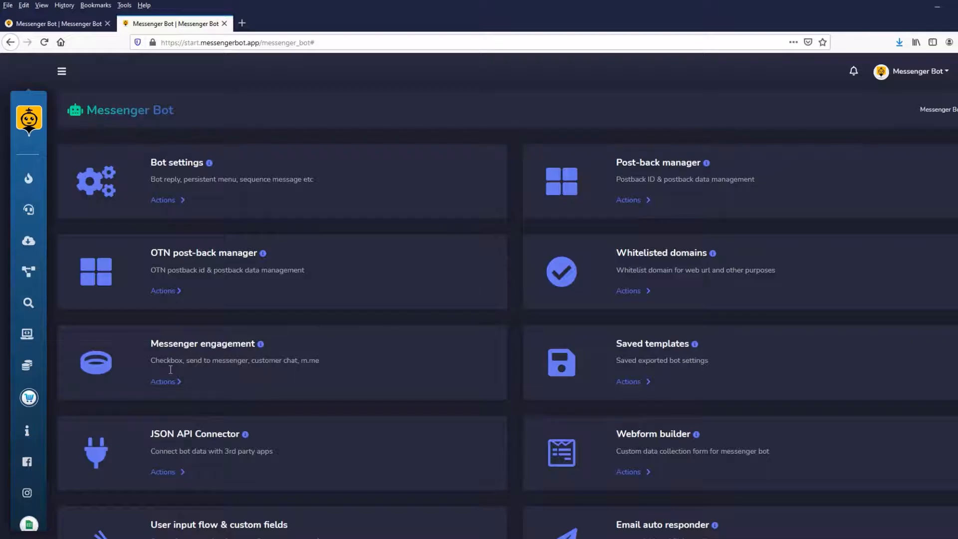
View the tools available for Messenger engagement, and close the list.
{"action": "left_click", "coordinate": [164, 381]}
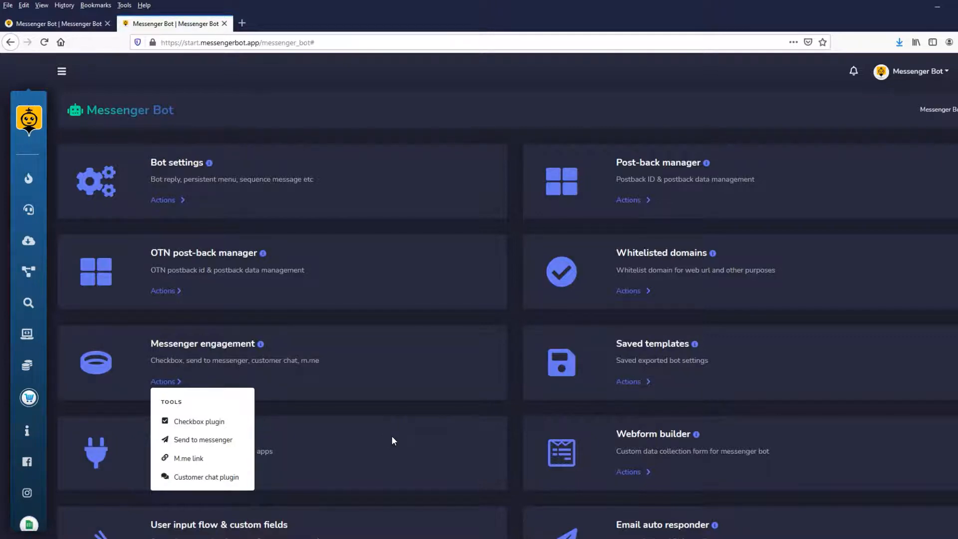
{"action": "left_click", "coordinate": [391, 436]}
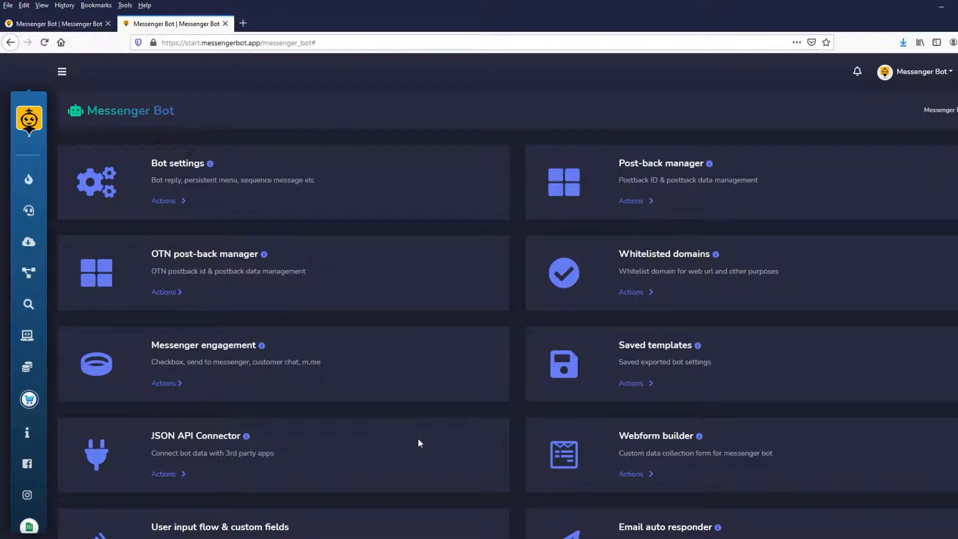
Review the remaining Messenger Bot features through Woocommerce abandoned cart, and open the WooCommerce API connection.
{"action": "scroll", "coordinate": [417, 438], "scroll_direction": "down", "scroll_amount": 1}
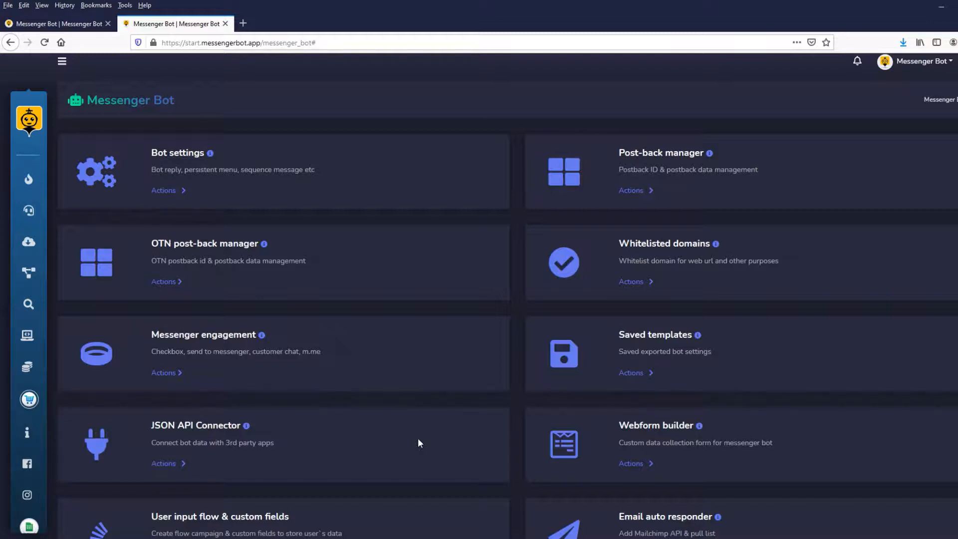
{"action": "scroll", "coordinate": [417, 438], "scroll_direction": "down", "scroll_amount": 3}
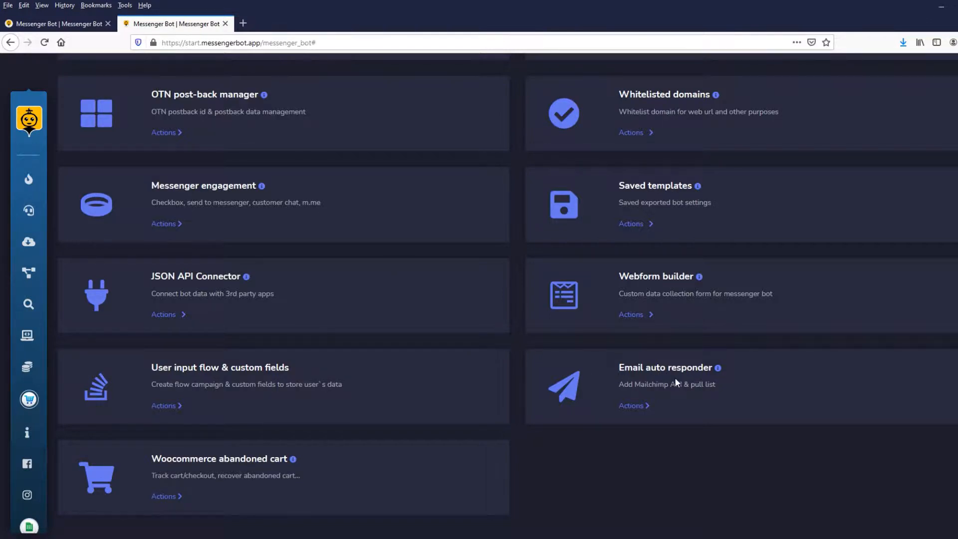
{"action": "scroll", "coordinate": [337, 484], "scroll_direction": "down", "scroll_amount": 2}
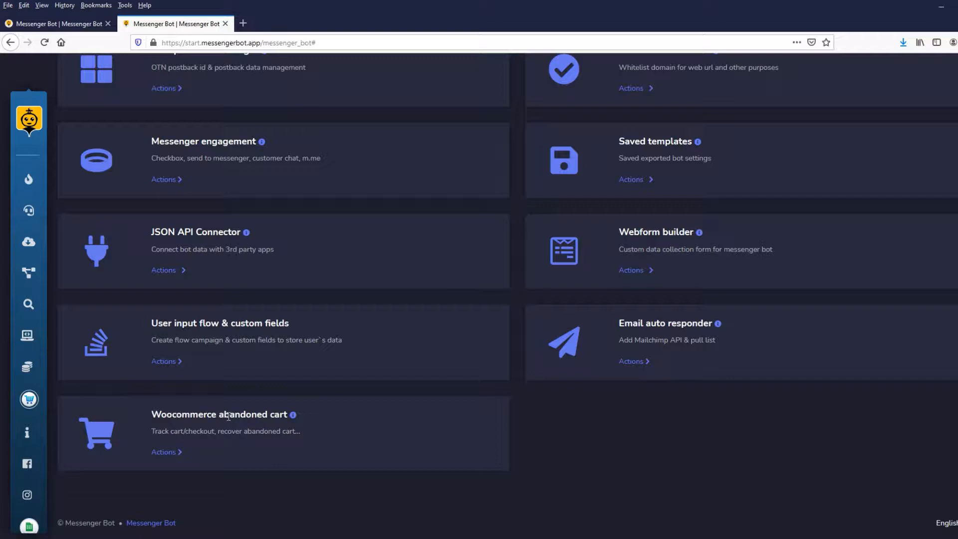
{"action": "scroll", "coordinate": [228, 416], "scroll_direction": "up", "scroll_amount": 3}
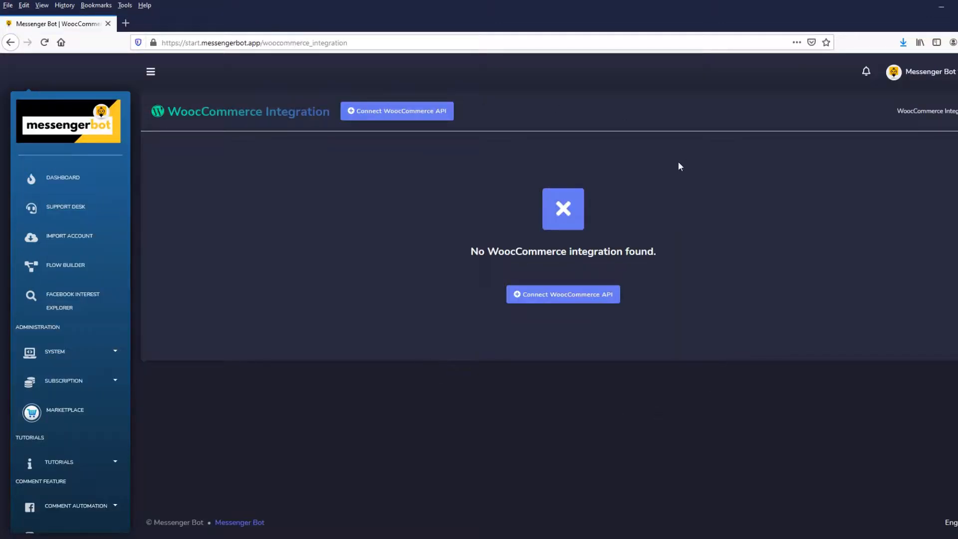
{"action": "left_click", "coordinate": [559, 299]}
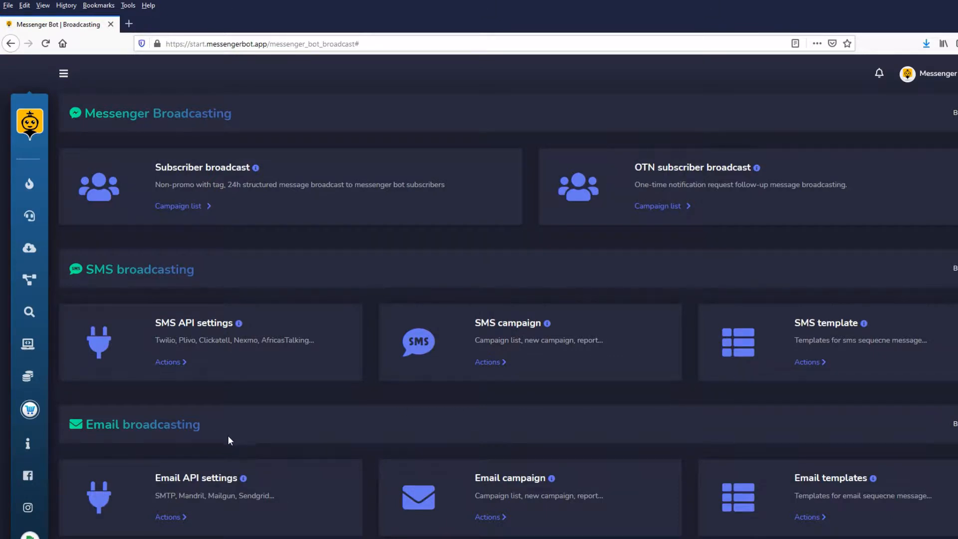
Review the Messenger, SMS and Email broadcasting options and the SMS/email sequence campaigner on the Broadcasting page.
{"action": "scroll", "coordinate": [243, 455], "scroll_direction": "down", "scroll_amount": 1}
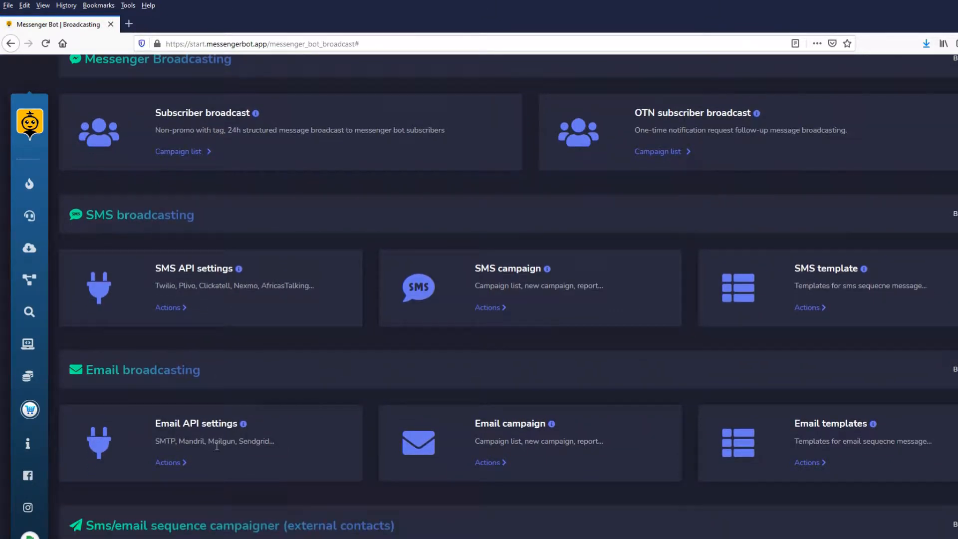
{"action": "scroll", "coordinate": [528, 442], "scroll_direction": "down", "scroll_amount": 1}
{"action": "scroll", "coordinate": [582, 367], "scroll_direction": "down", "scroll_amount": 2}
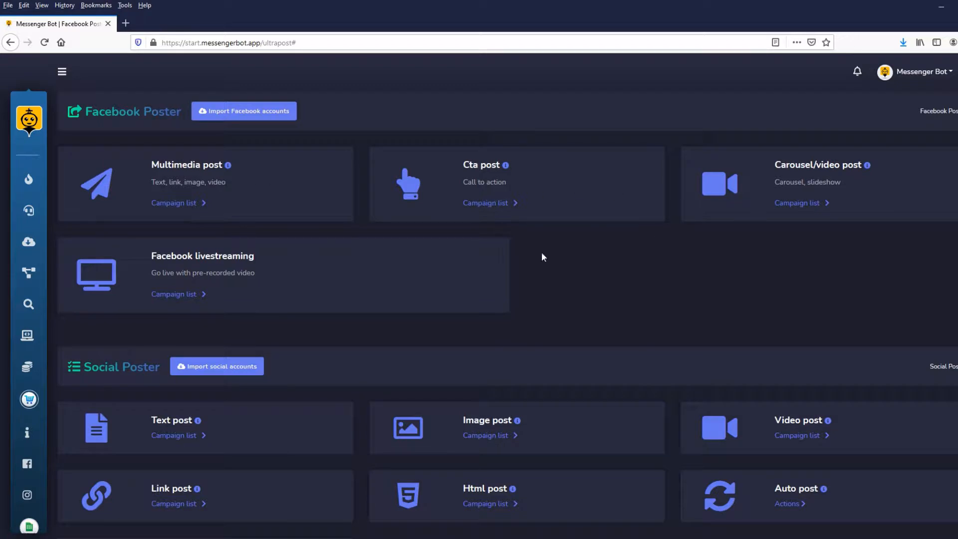
Review the Facebook Poster and Social Poster post types, and view the tools available for Auto post.
{"action": "scroll", "coordinate": [334, 250], "scroll_direction": "down", "scroll_amount": 3}
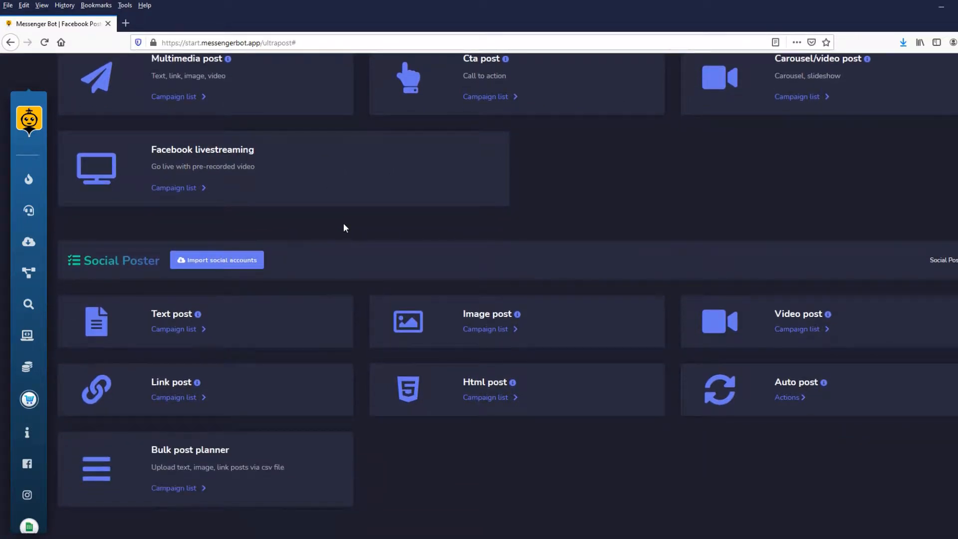
{"action": "scroll", "coordinate": [344, 226], "scroll_direction": "down", "scroll_amount": 1}
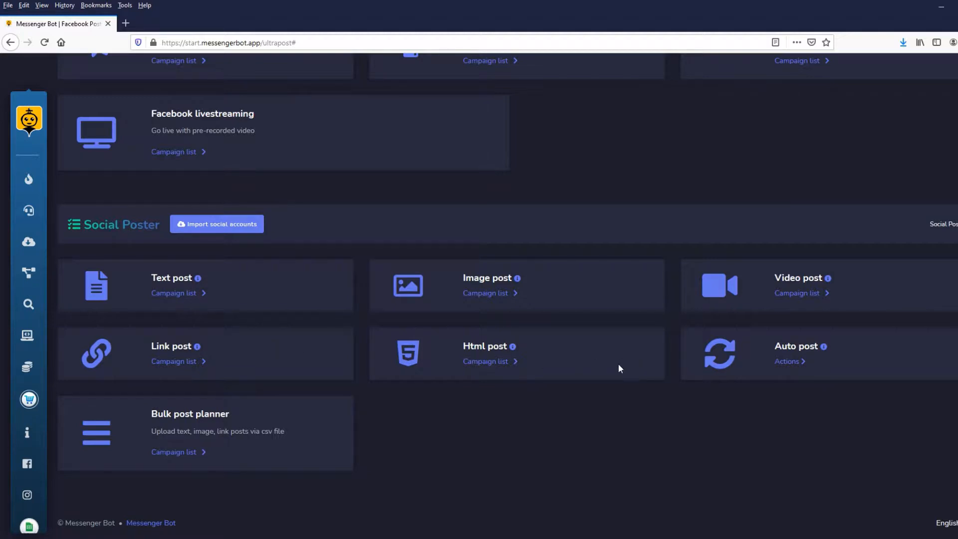
{"action": "left_click", "coordinate": [807, 367]}
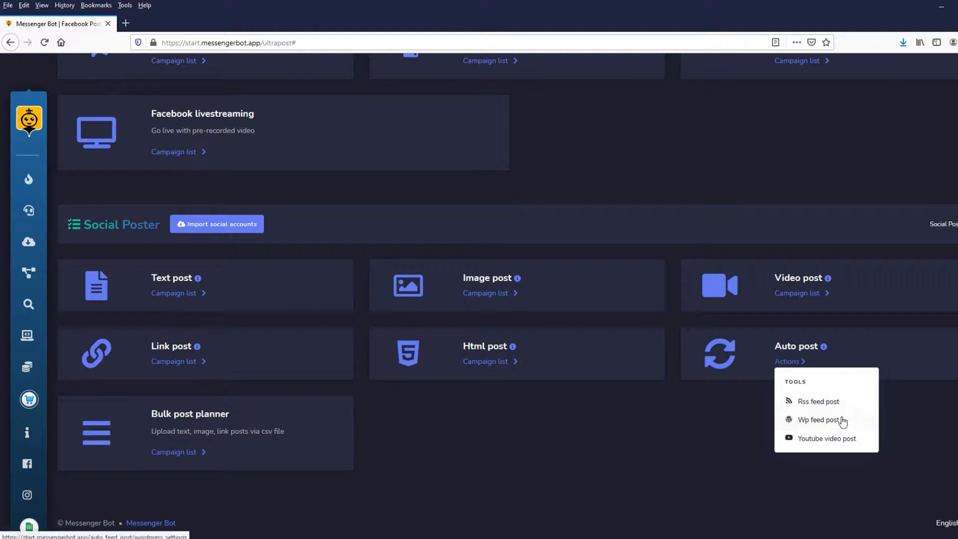
{"action": "left_click", "coordinate": [597, 413]}
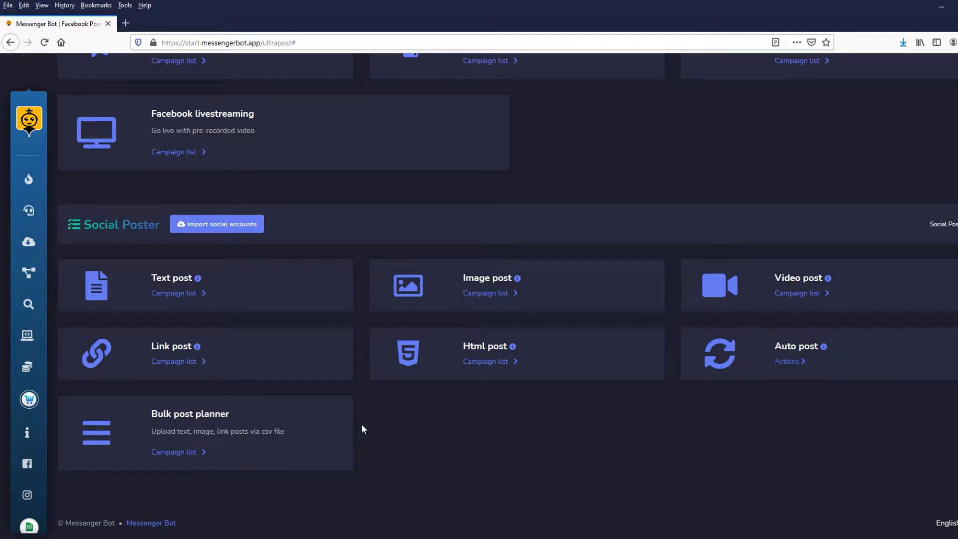
{"action": "scroll", "coordinate": [487, 451], "scroll_direction": "up", "scroll_amount": 3}
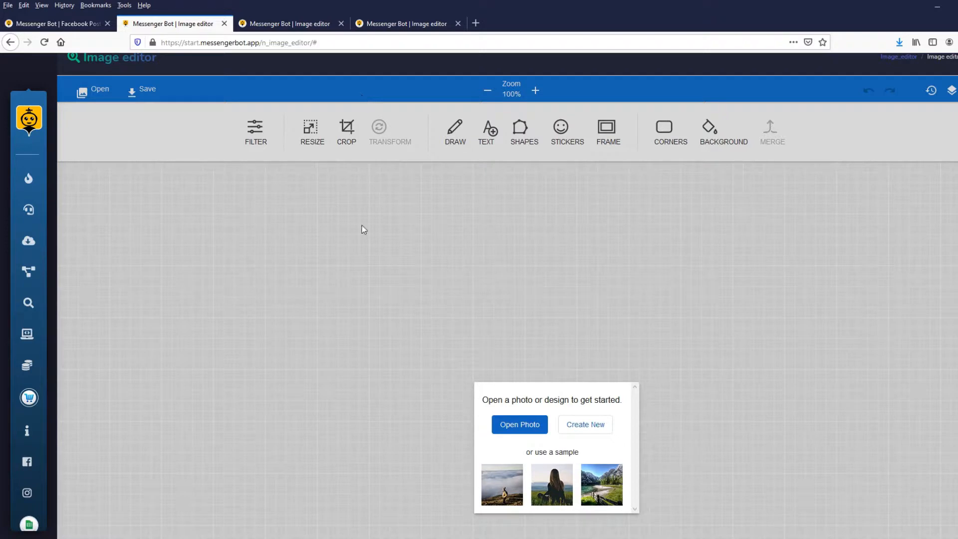
Close the first image editor and examine the miniPaint editor's canvas, drawing tools, colors and layer details.
{"action": "key", "text": "ctrl+w"}
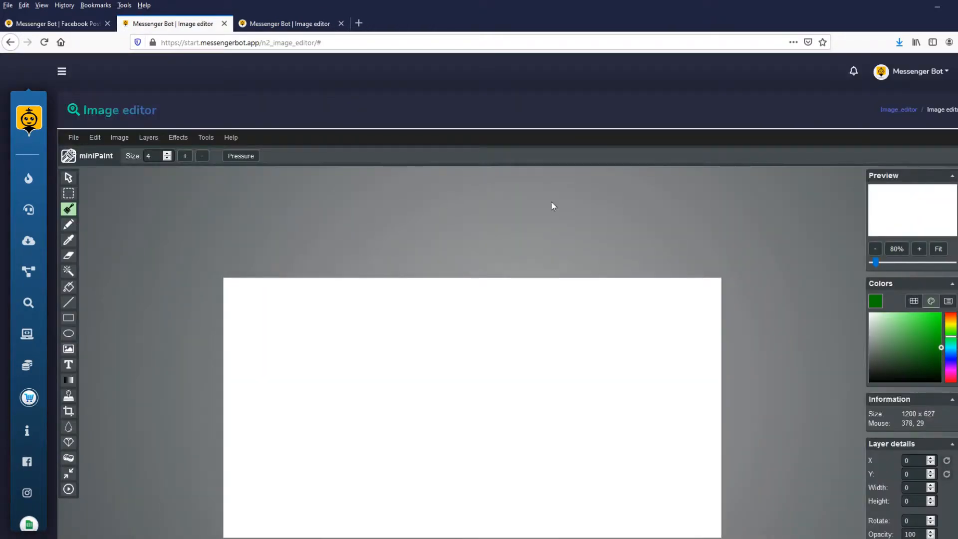
{"action": "scroll", "coordinate": [757, 231], "scroll_direction": "down", "scroll_amount": 3}
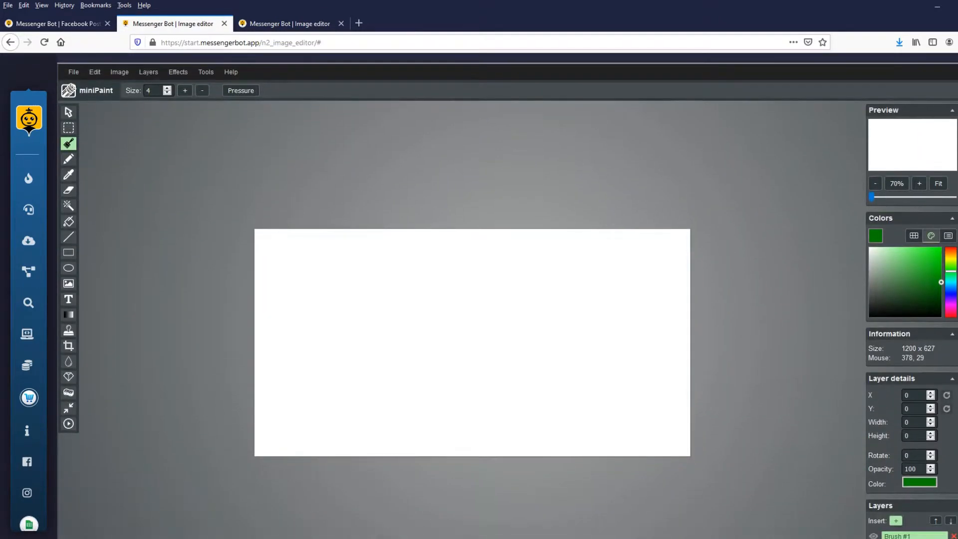
{"action": "scroll", "coordinate": [479, 294], "scroll_direction": "down", "scroll_amount": 2}
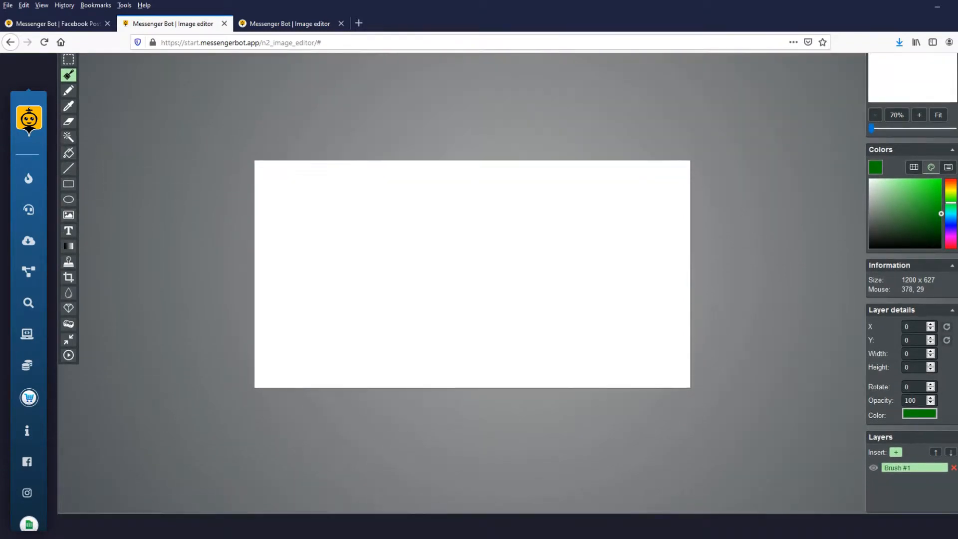
{"action": "scroll", "coordinate": [479, 294], "scroll_direction": "up", "scroll_amount": 2}
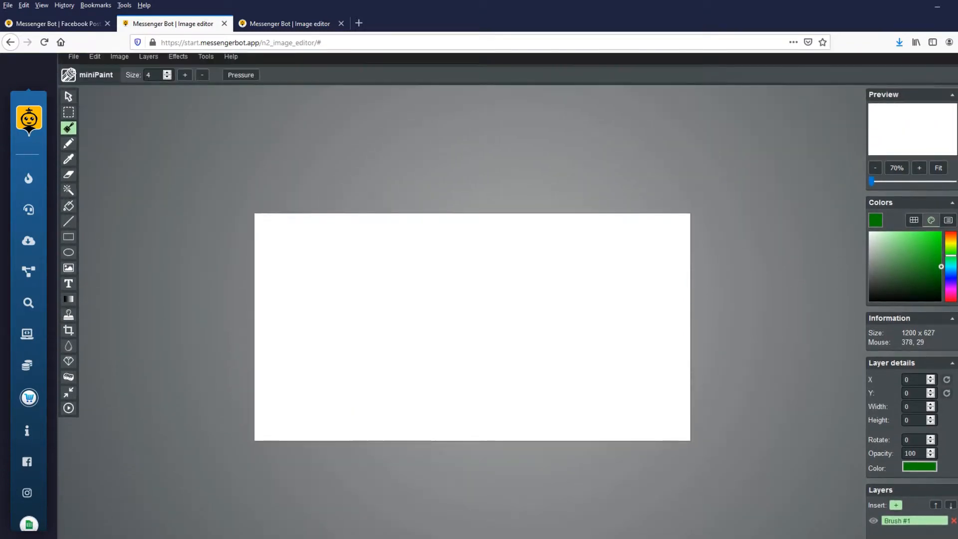
Close the miniPaint editor and examine the filter and adjustment options of the remaining image editor.
{"action": "key", "text": "ctrl+w"}
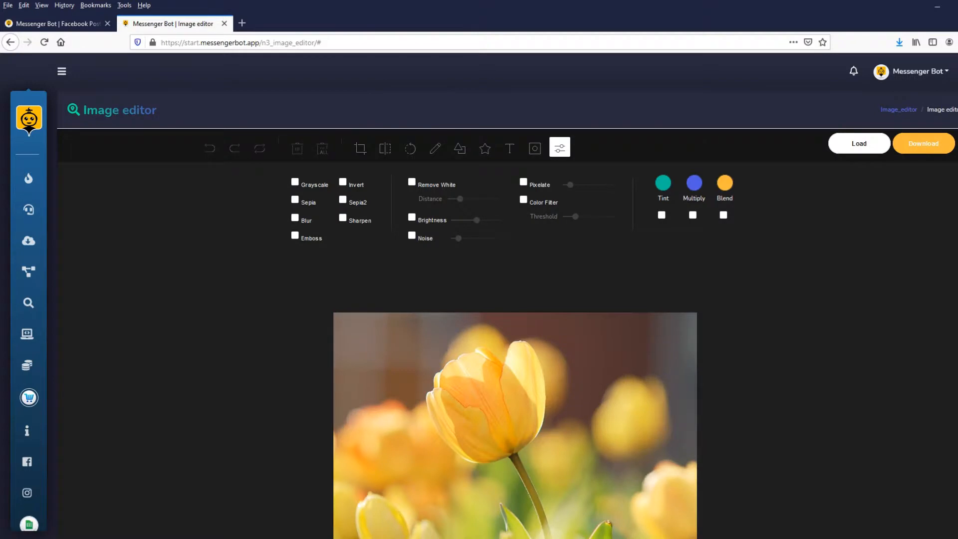
{"action": "scroll", "coordinate": [507, 295], "scroll_direction": "down", "scroll_amount": 2}
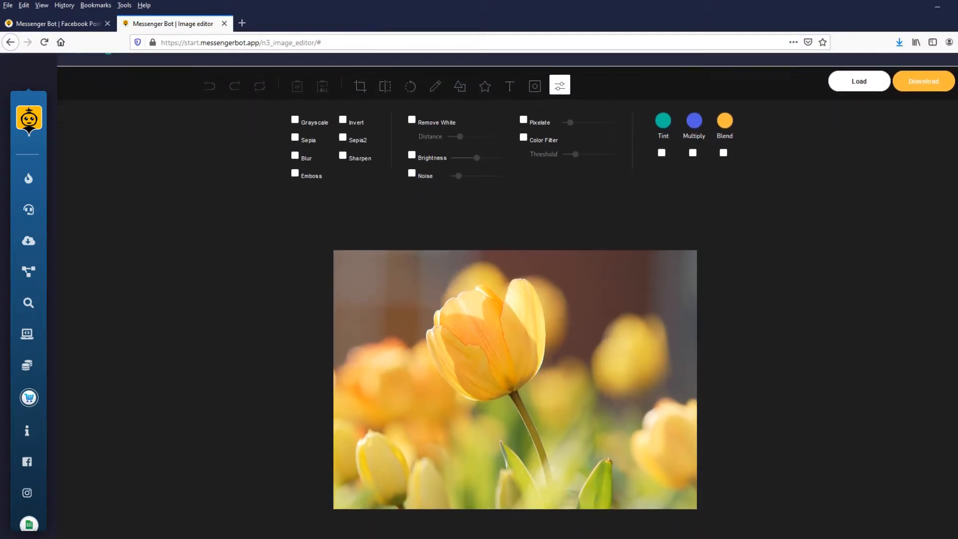
{"action": "scroll", "coordinate": [507, 295], "scroll_direction": "down", "scroll_amount": 1}
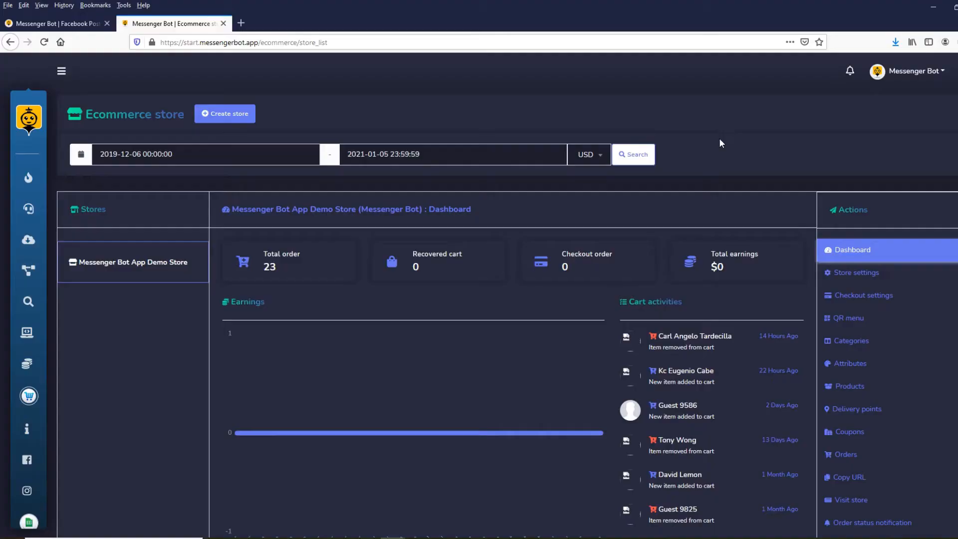
Examine the Messenger Bot App Demo Store dashboard, including its order and earnings figures, cart activities, top products and store actions.
{"action": "scroll", "coordinate": [746, 145], "scroll_direction": "down", "scroll_amount": 4}
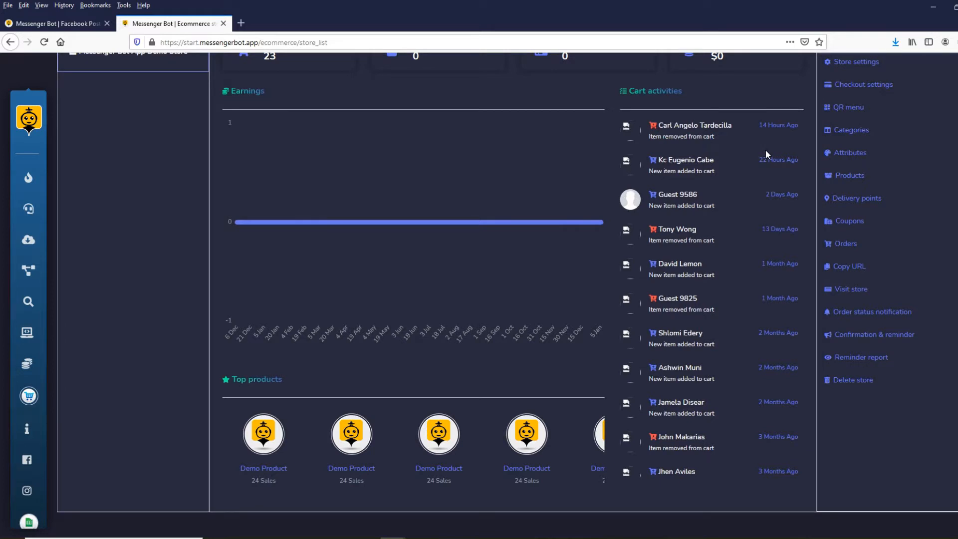
{"action": "scroll", "coordinate": [765, 150], "scroll_direction": "up", "scroll_amount": 1}
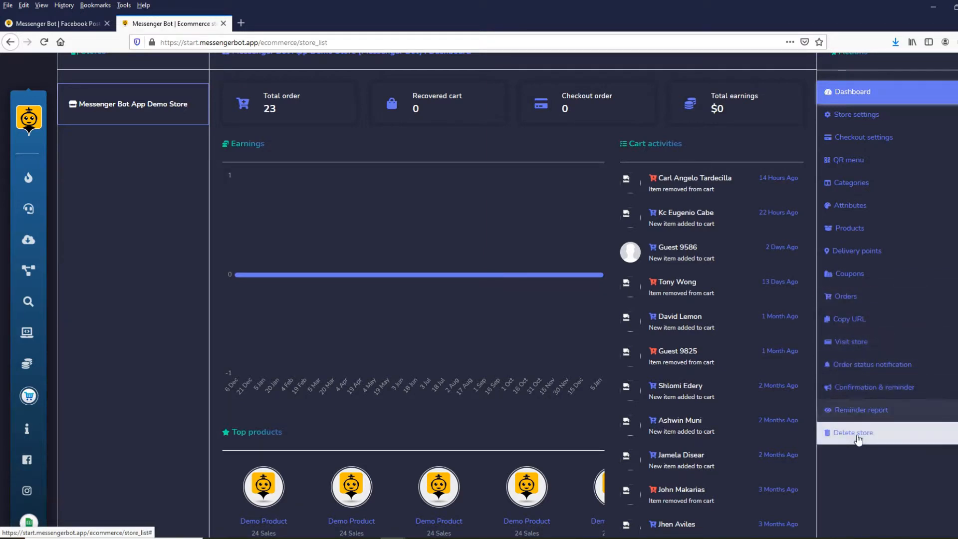
{"action": "scroll", "coordinate": [164, 195], "scroll_direction": "up", "scroll_amount": 1}
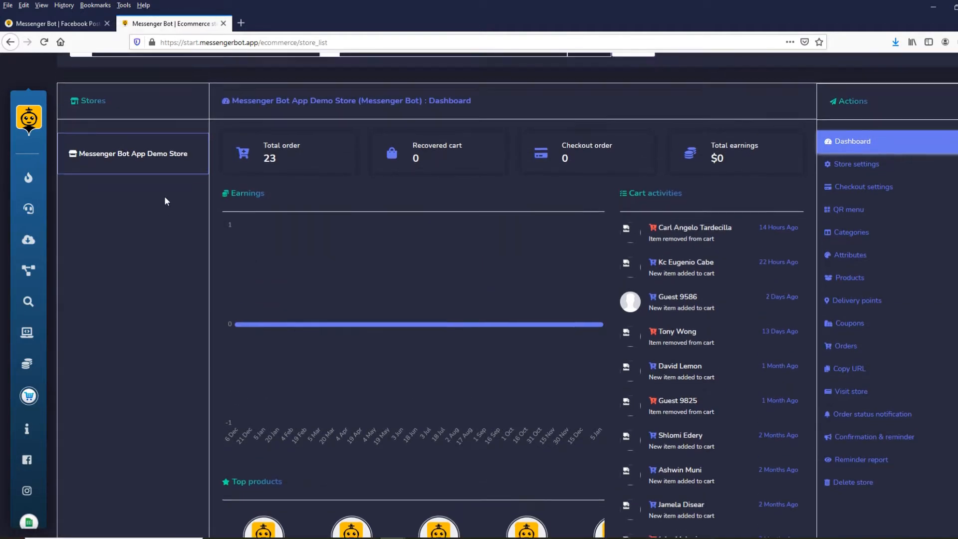
{"action": "scroll", "coordinate": [164, 200], "scroll_direction": "up", "scroll_amount": 2}
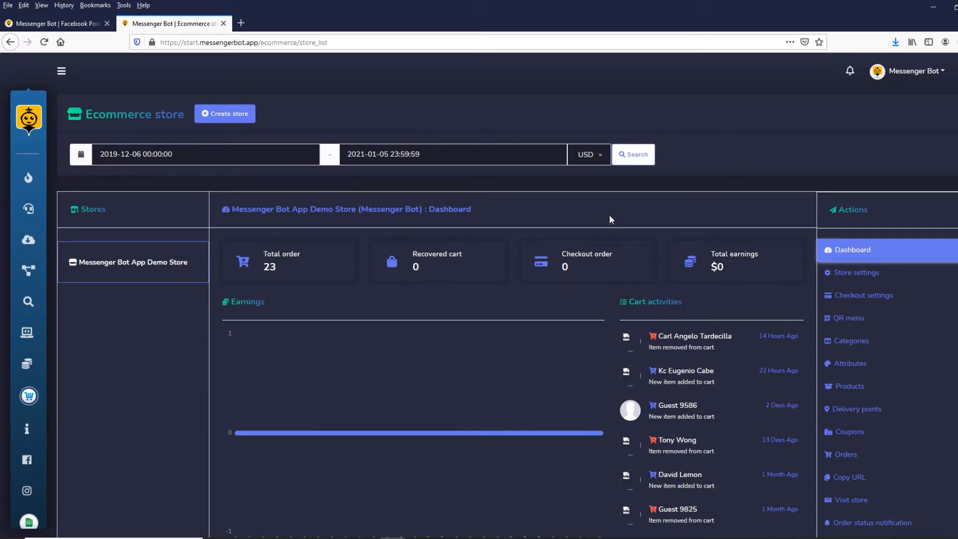
{"action": "scroll", "coordinate": [662, 221], "scroll_direction": "down", "scroll_amount": 2}
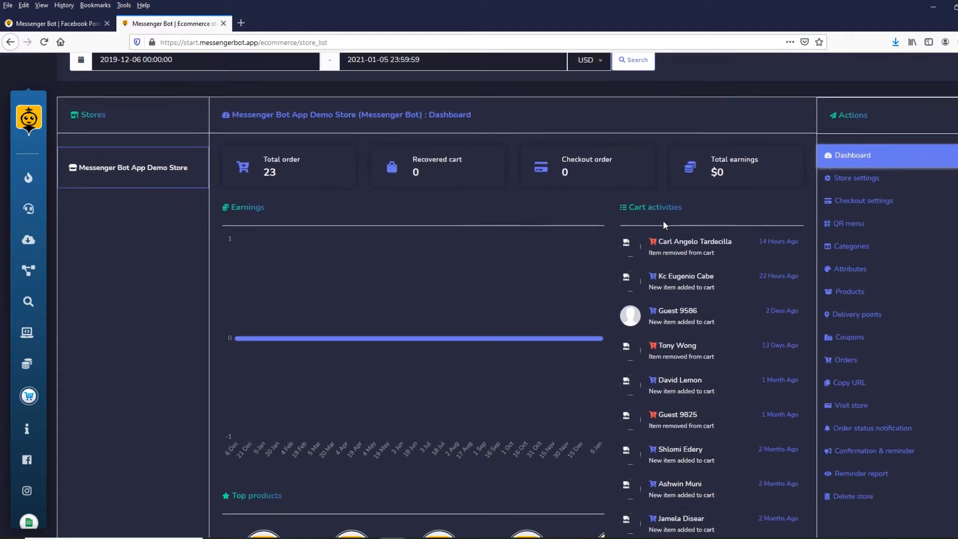
{"action": "scroll", "coordinate": [663, 227], "scroll_direction": "down", "scroll_amount": 3}
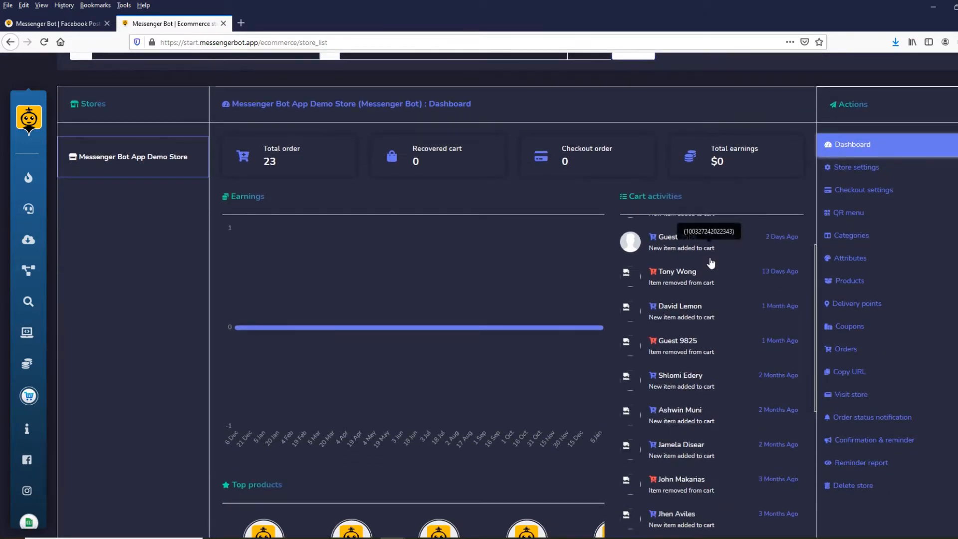
{"action": "scroll", "coordinate": [710, 261], "scroll_direction": "down", "scroll_amount": 8}
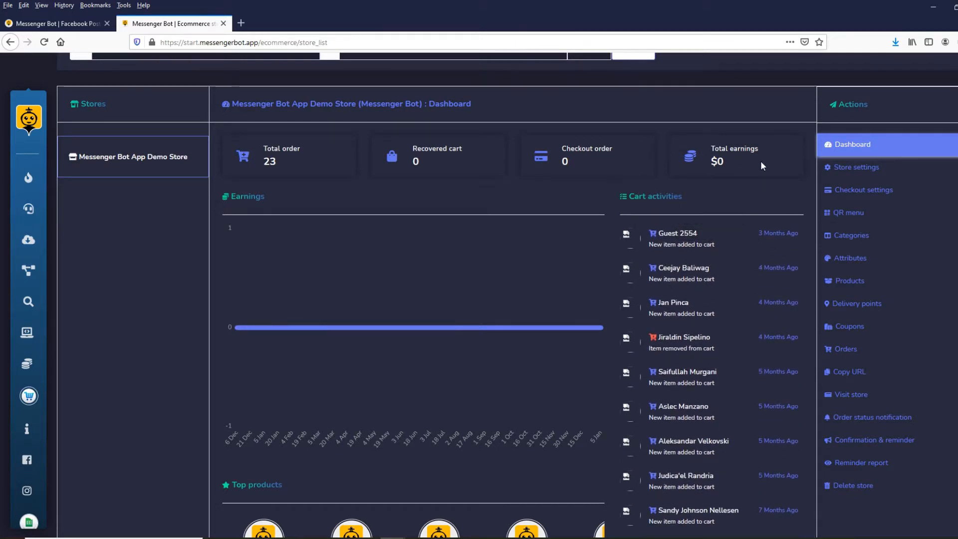
{"action": "scroll", "coordinate": [694, 128], "scroll_direction": "down", "scroll_amount": 2}
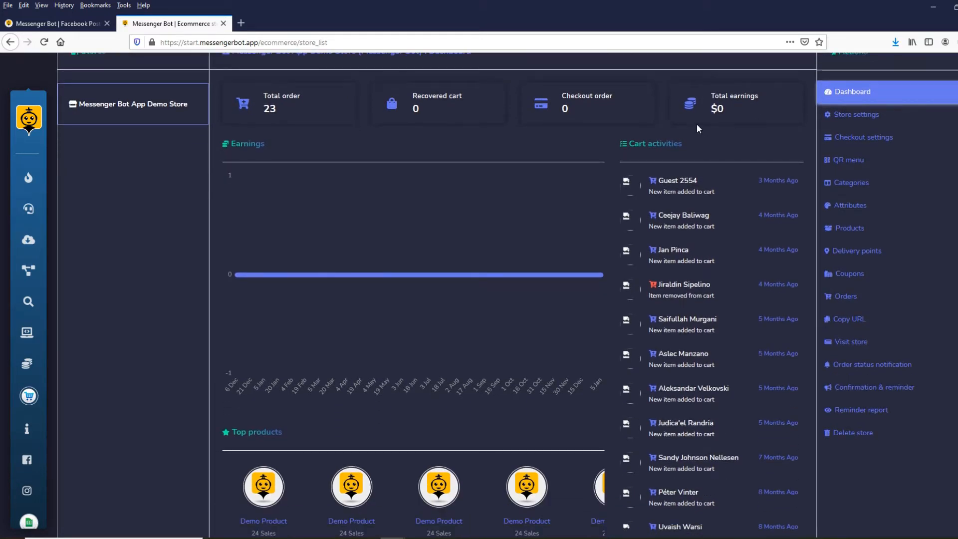